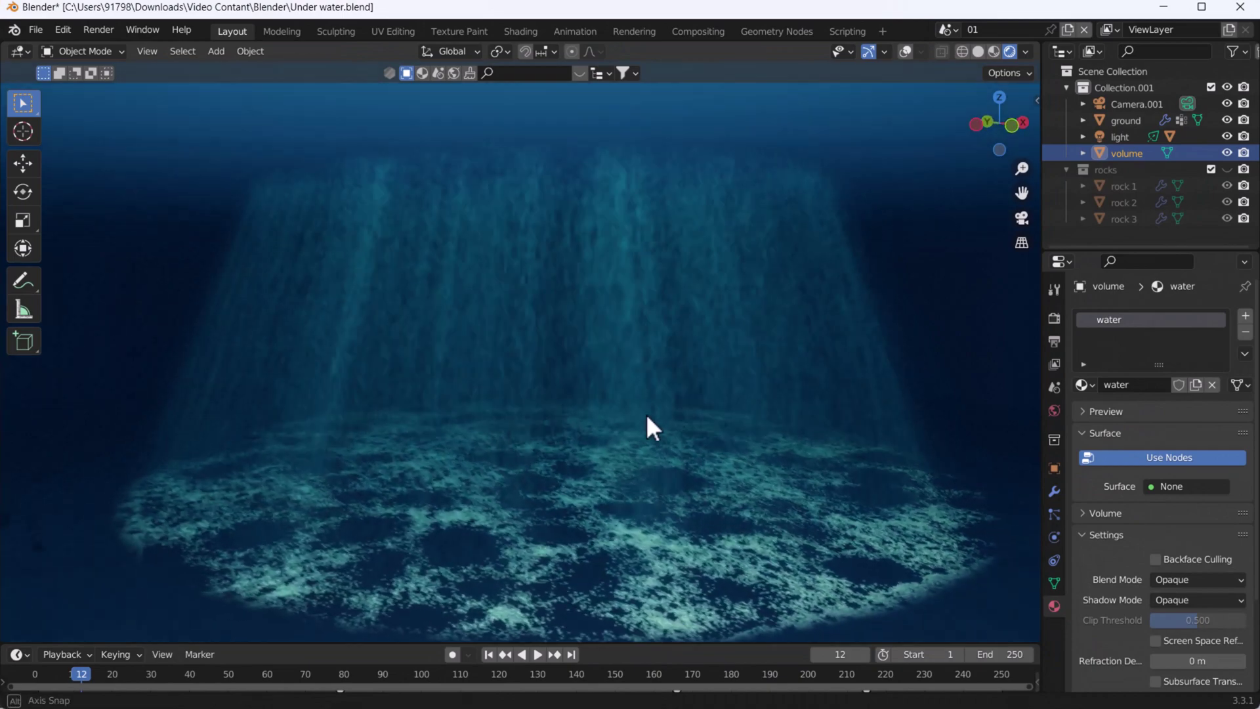
Examine the finished underwater scene from several angles and through the camera
middle_click_drag(647, 418, 600, 408)
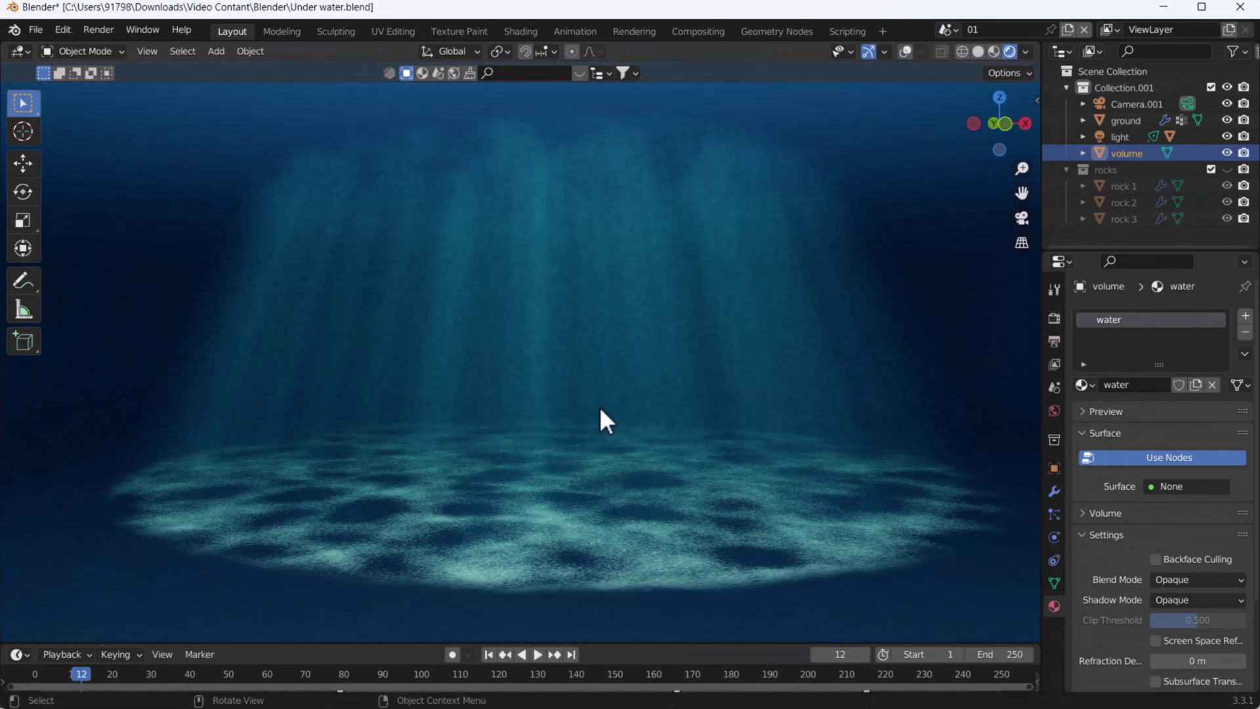
key("KP_0")
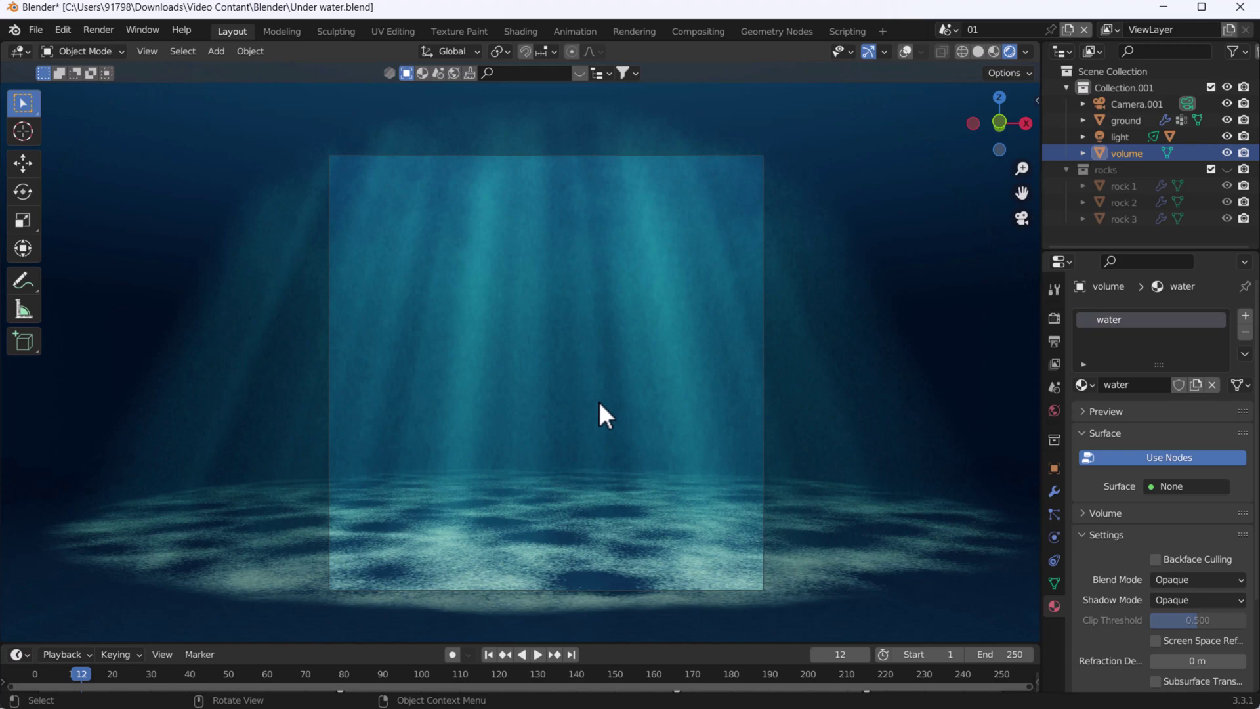
key("Home")
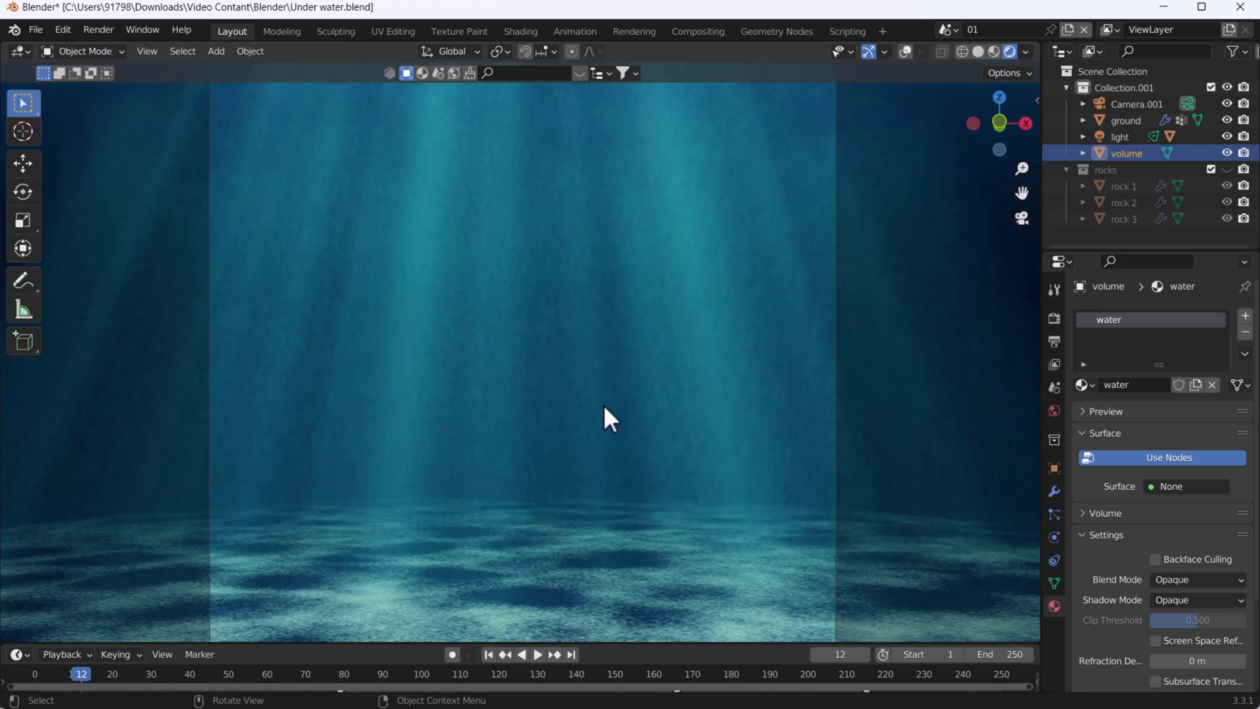
key("KP_0")
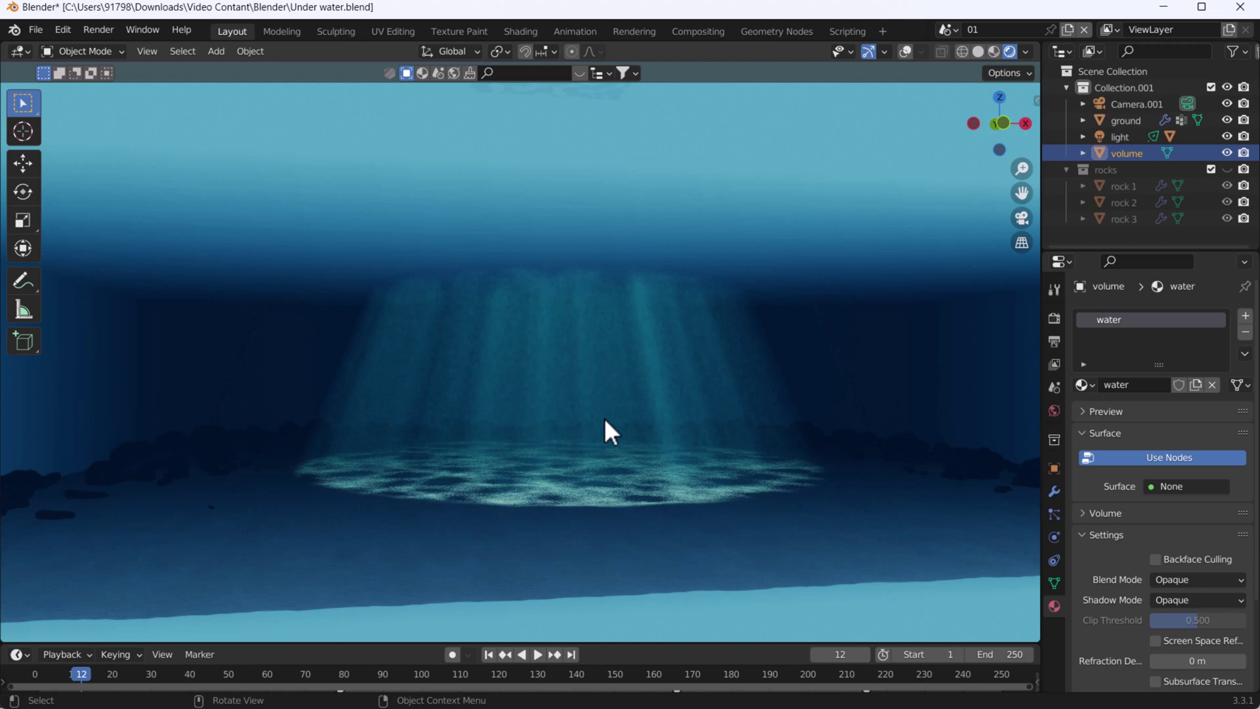
scroll(603, 421, "up", 4)
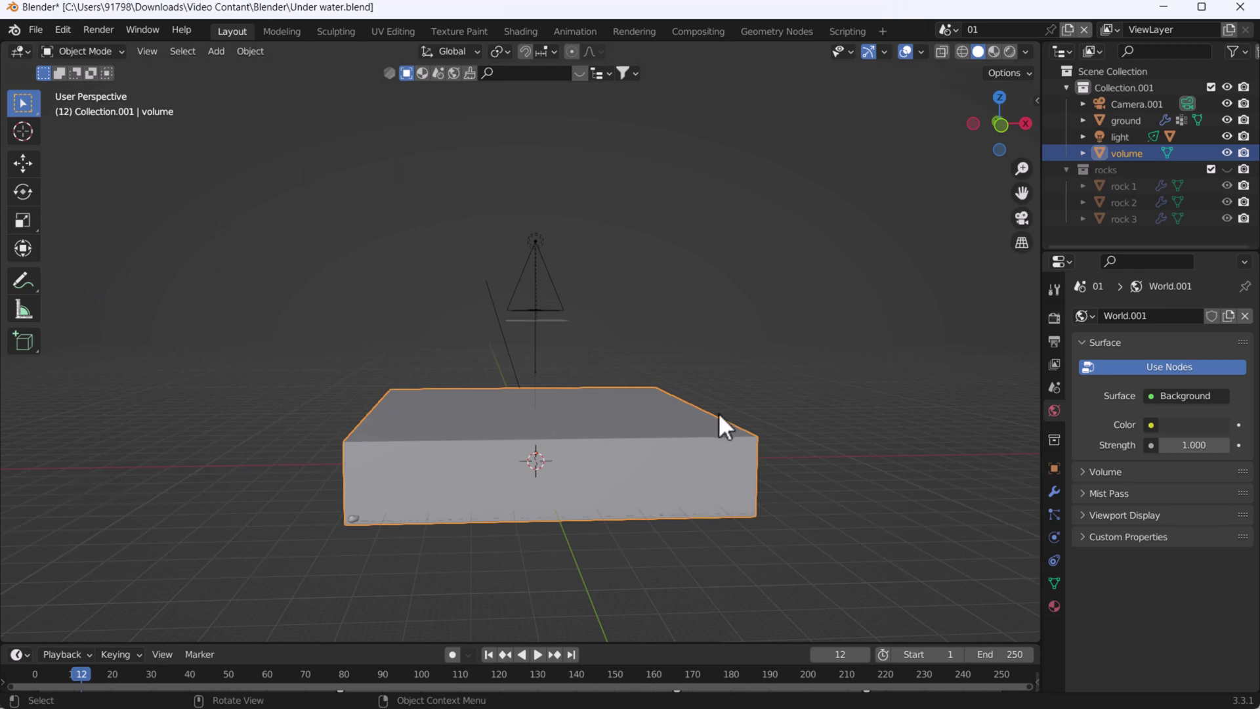
Move the volume box aside to examine the ground and its scattered rocks, and return the box to its original place
left_click(549, 604)
left_click(438, 506)
key("g")
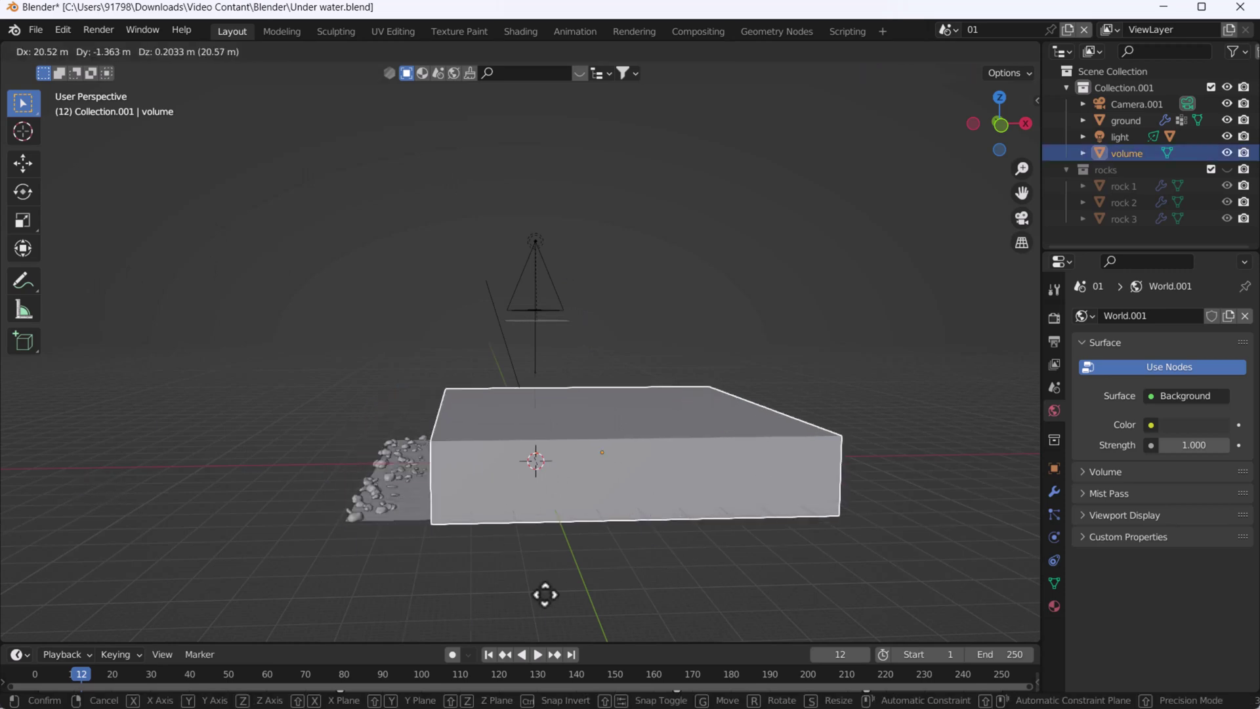
left_click(707, 455)
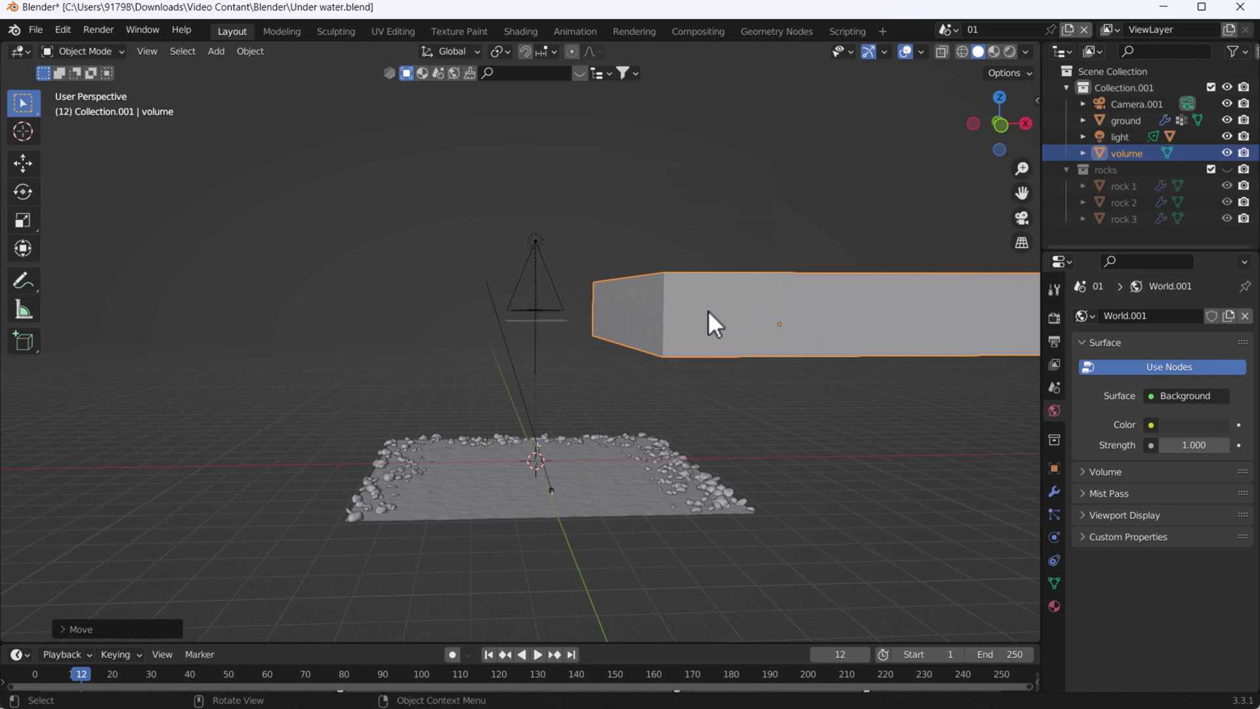
left_click(467, 506)
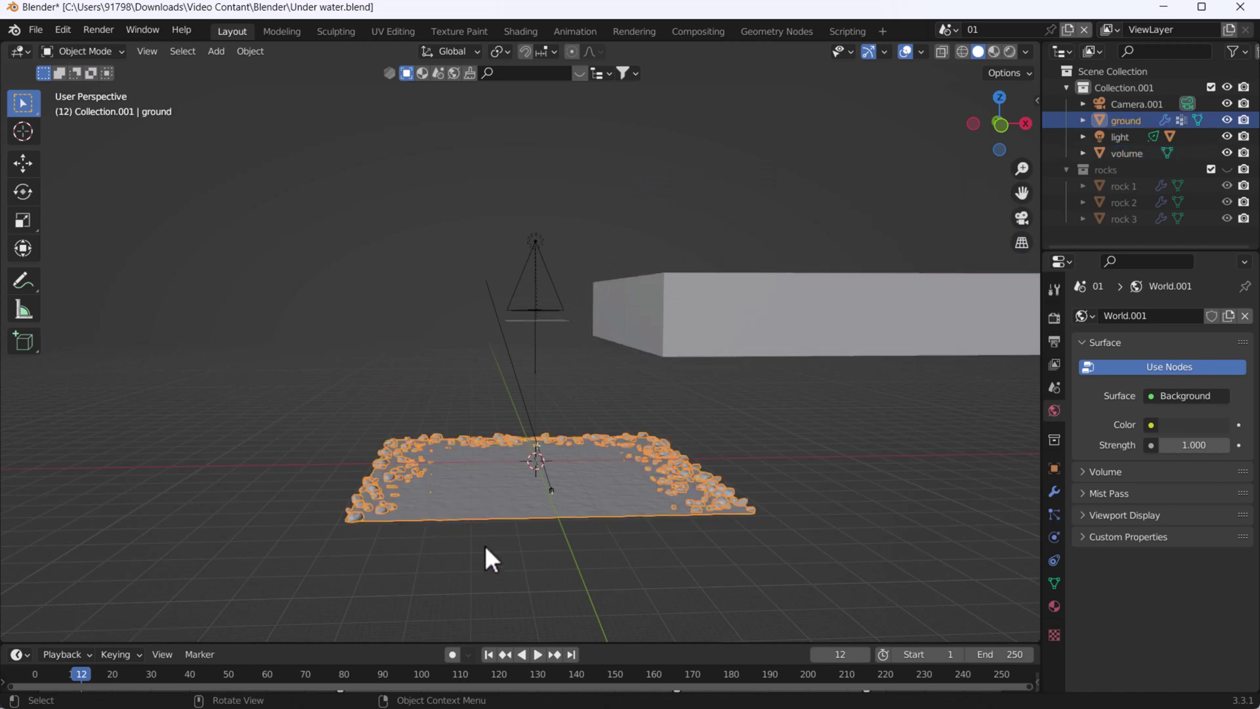
scroll(463, 523, "up", 3)
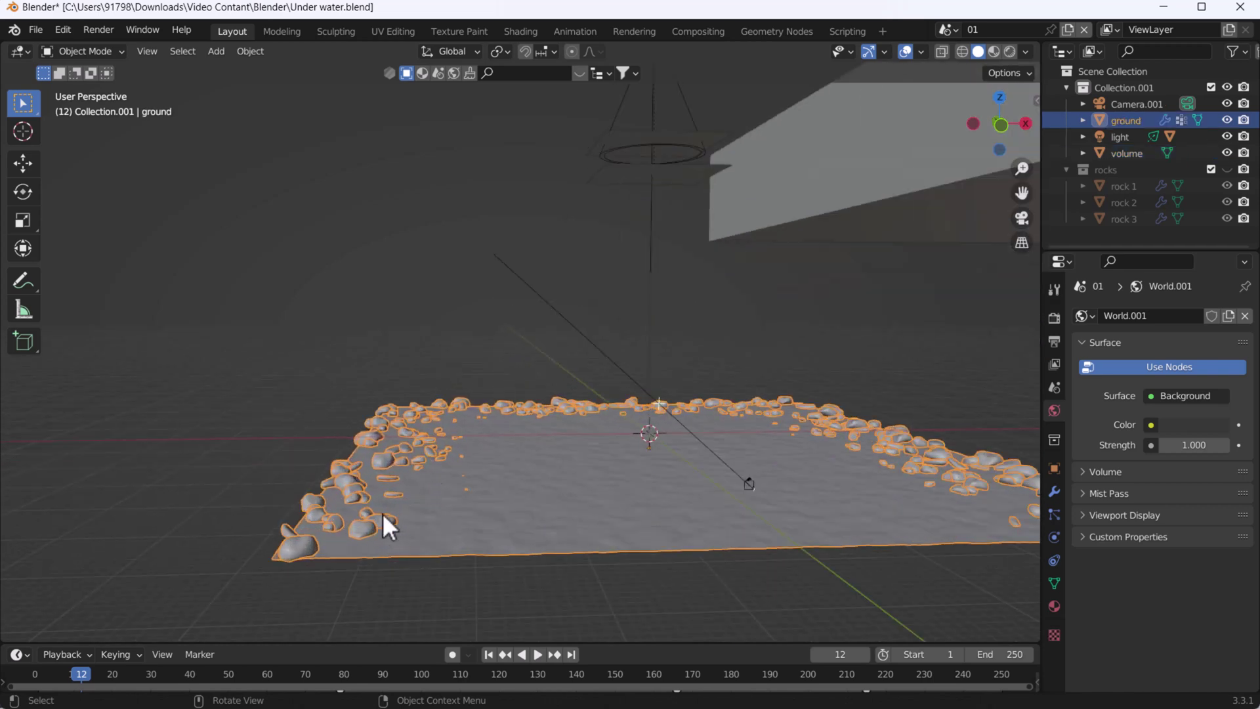
scroll(574, 514, "down", 3)
left_click(574, 513)
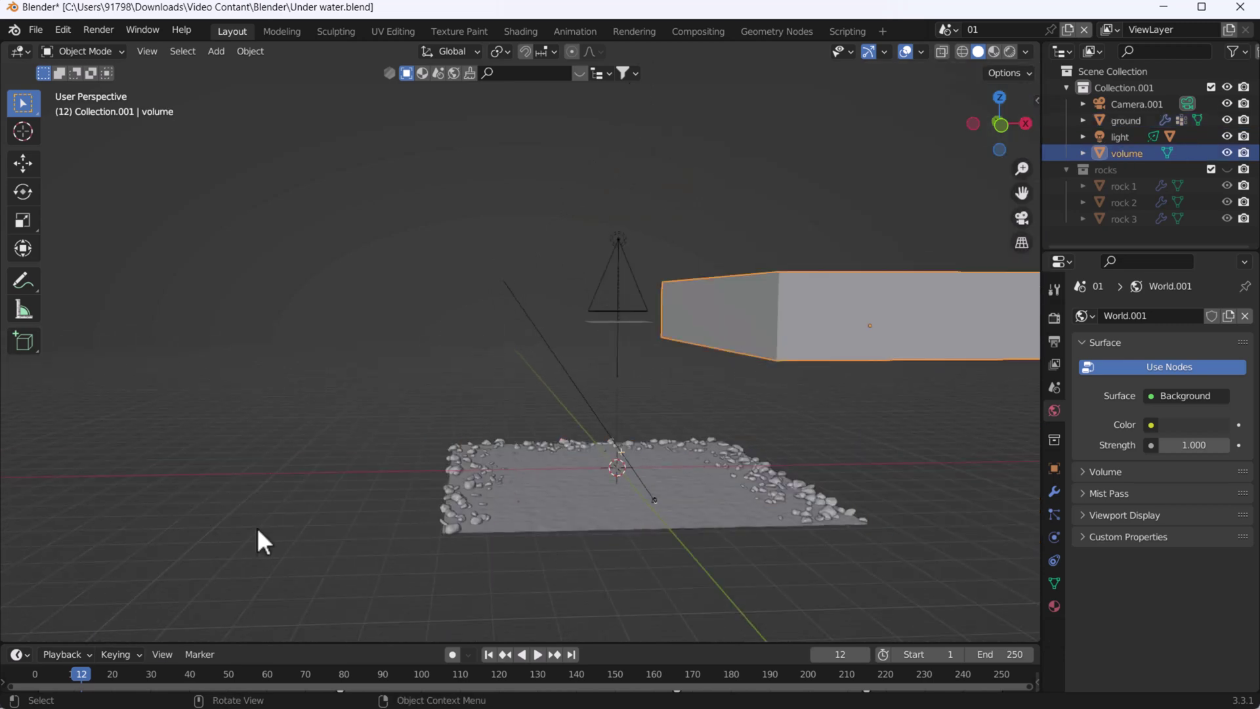
key("alt+g")
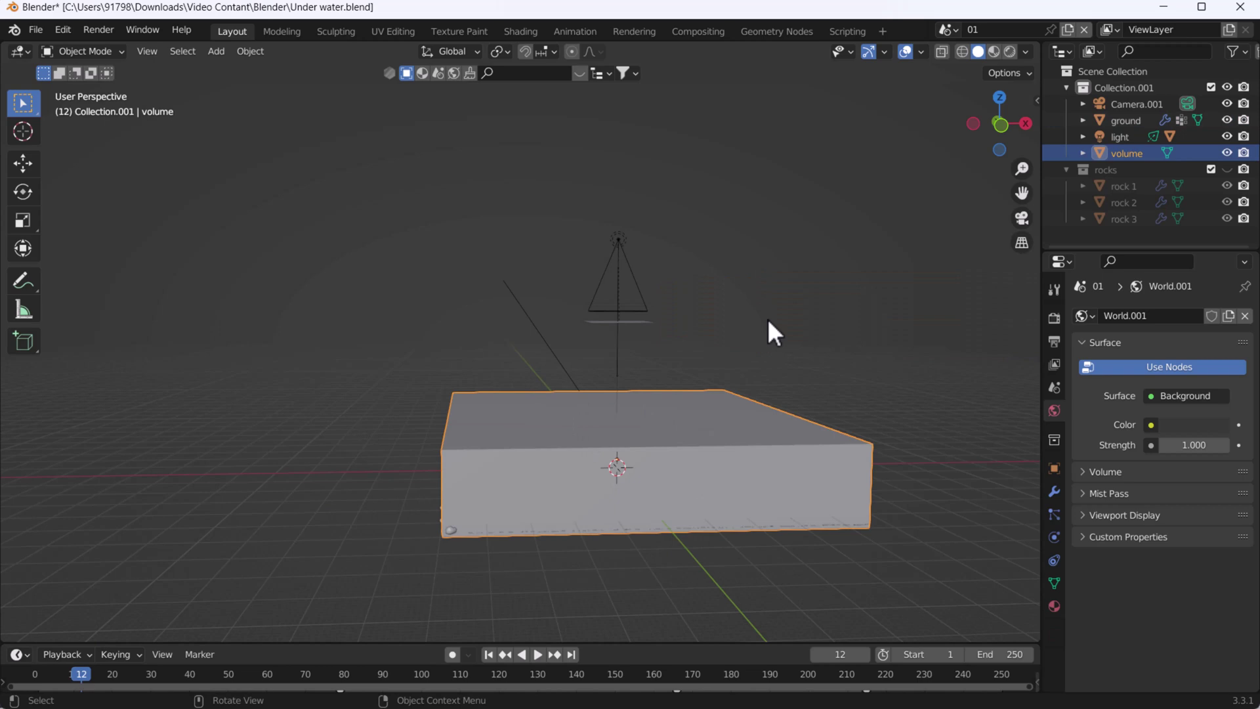
Select the shadow planes below the light and show their material nodes in a Shader Editor beside the 3D view
left_click(628, 418)
middle_click_drag(628, 418, 575, 151)
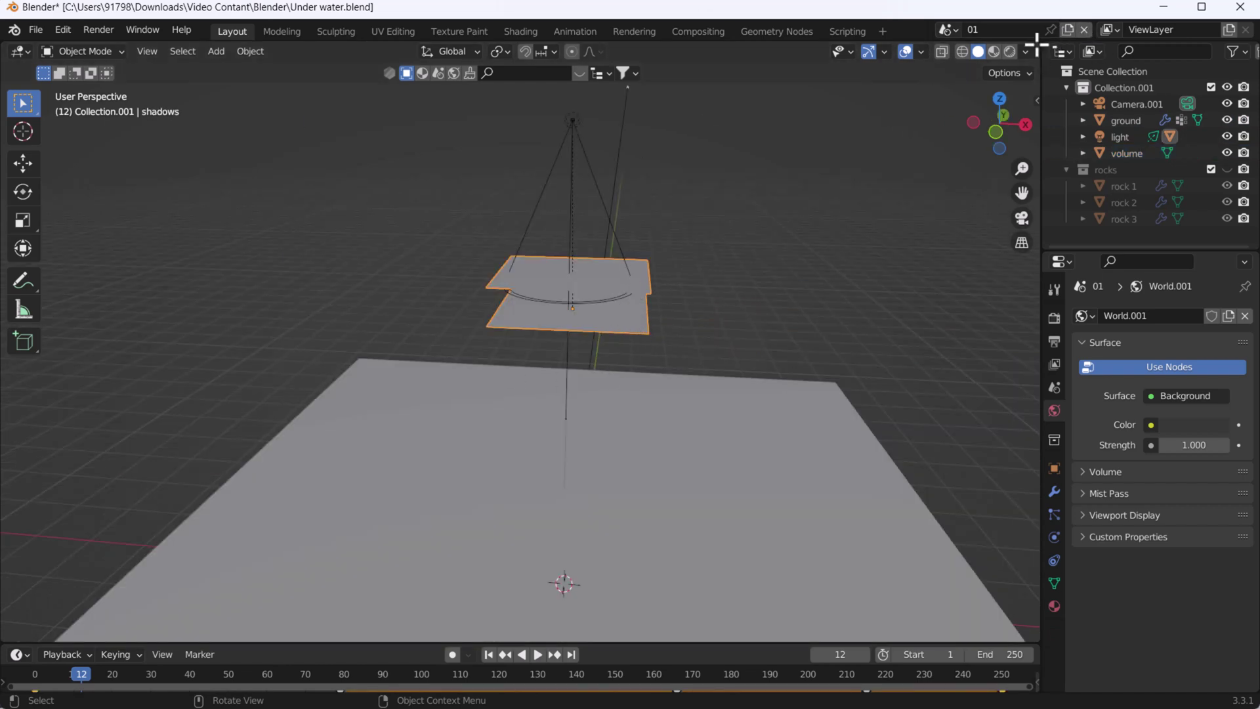
left_click_drag(1038, 42, 508, 46)
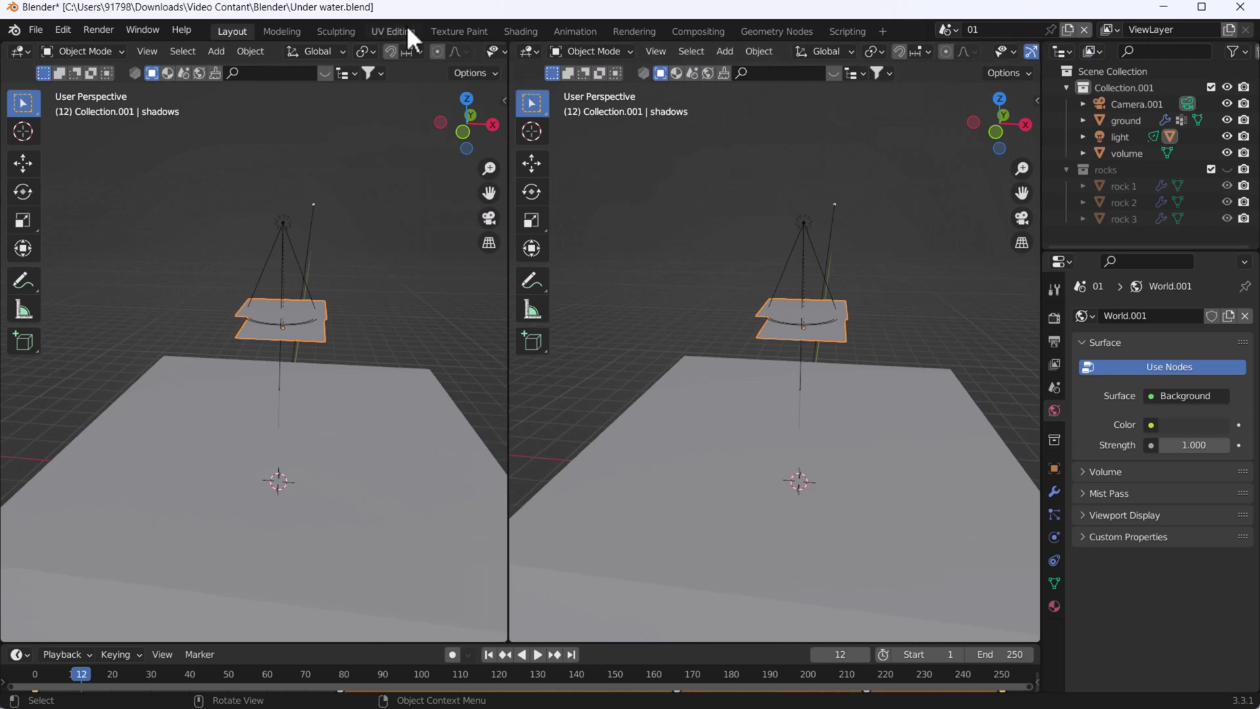
left_click(528, 51)
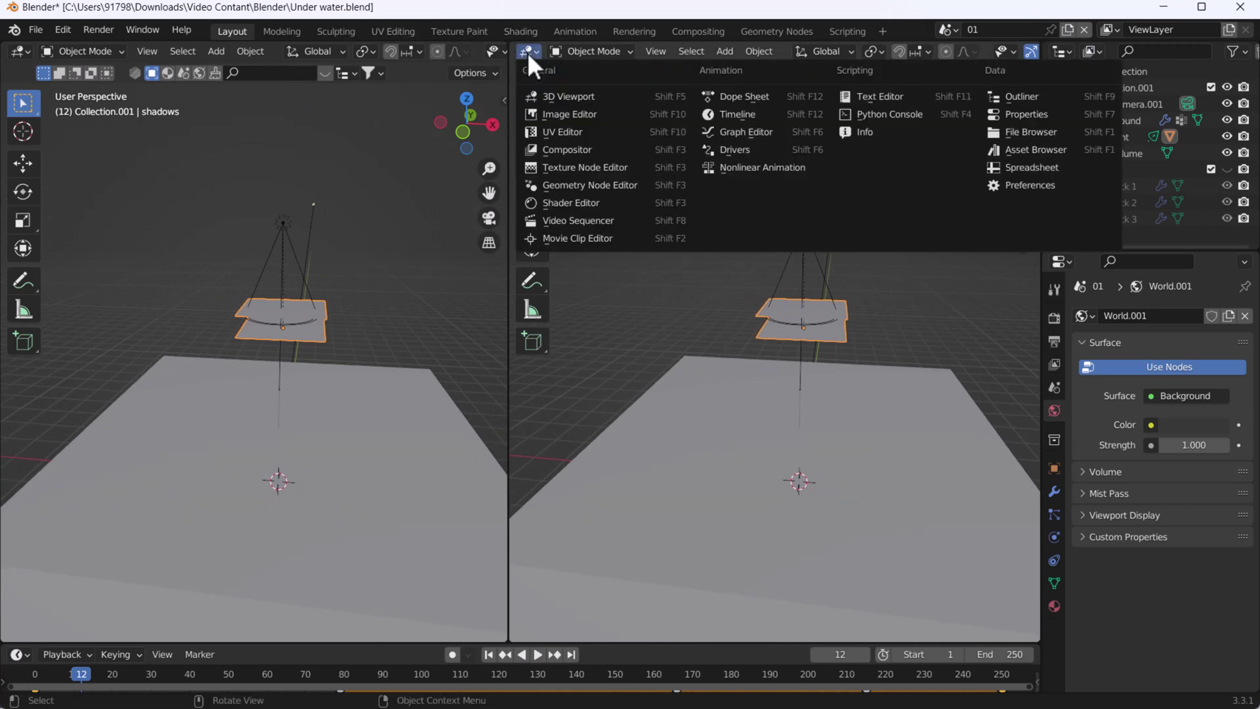
left_click(586, 204)
key("n")
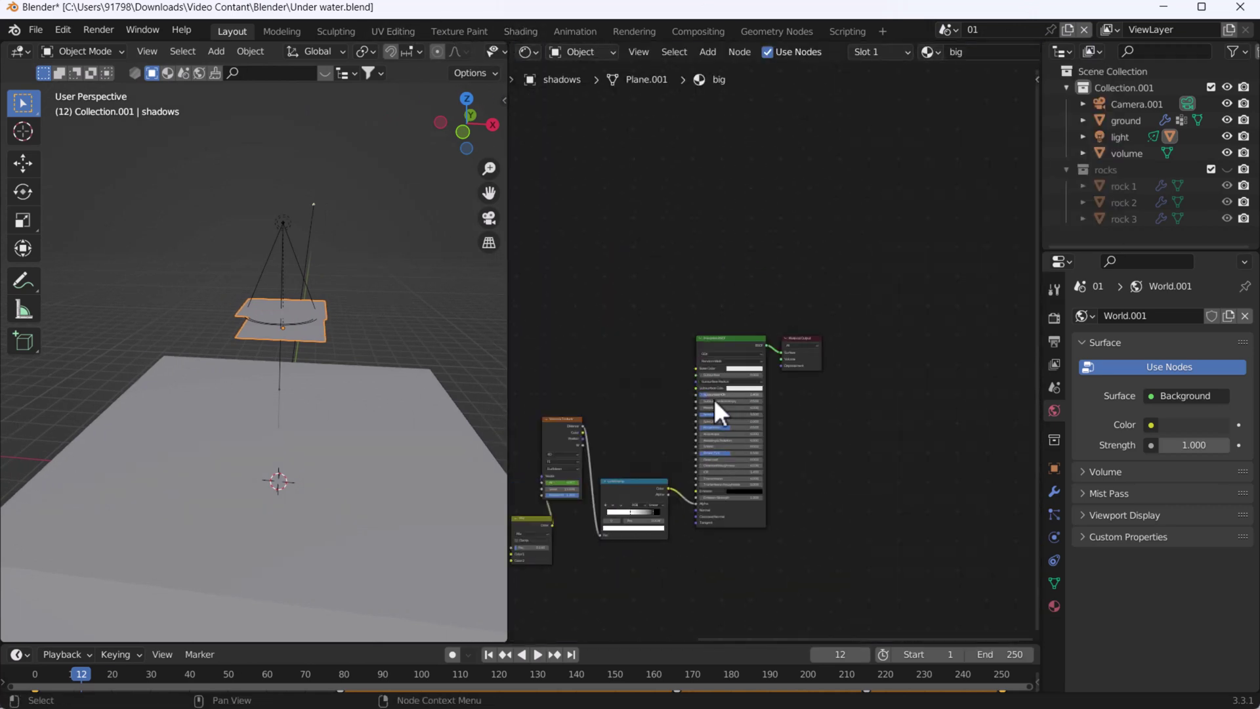
scroll(722, 390, "up", 3)
scroll(427, 52, "down", 5)
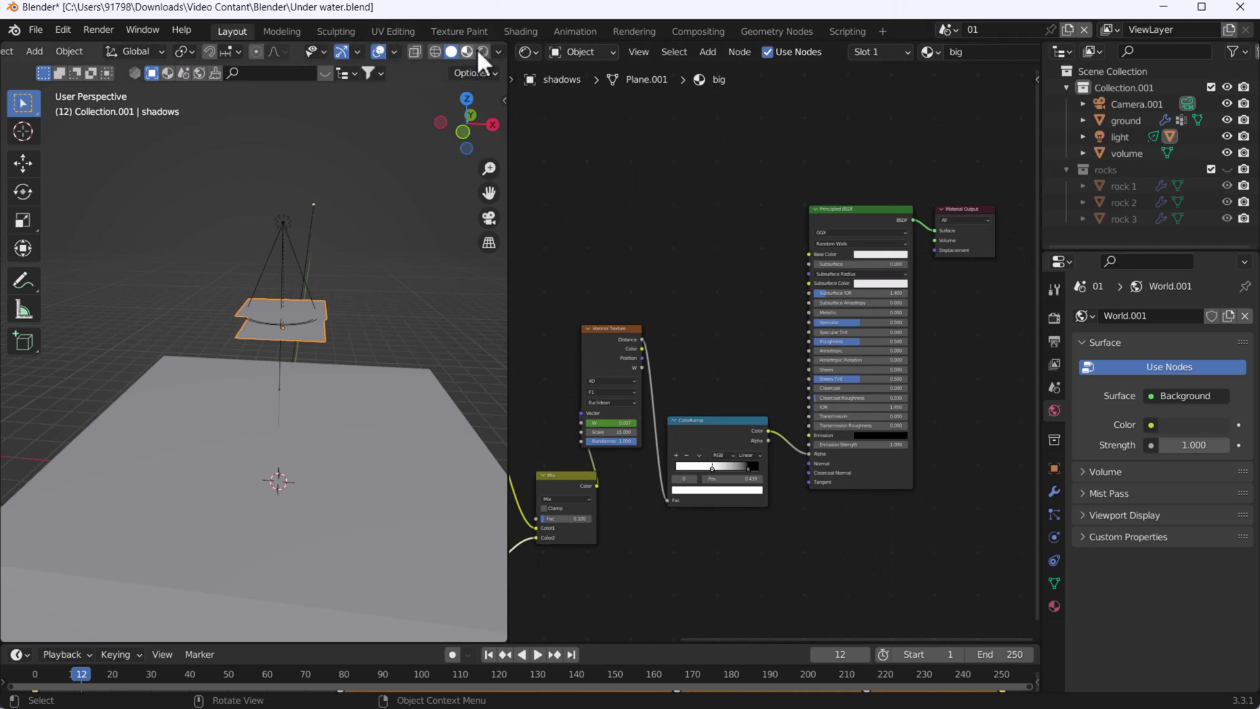
Set the 3D view to rendered shading and inspect the shadow pattern cast on the volume box
left_click(471, 52)
left_click(482, 51)
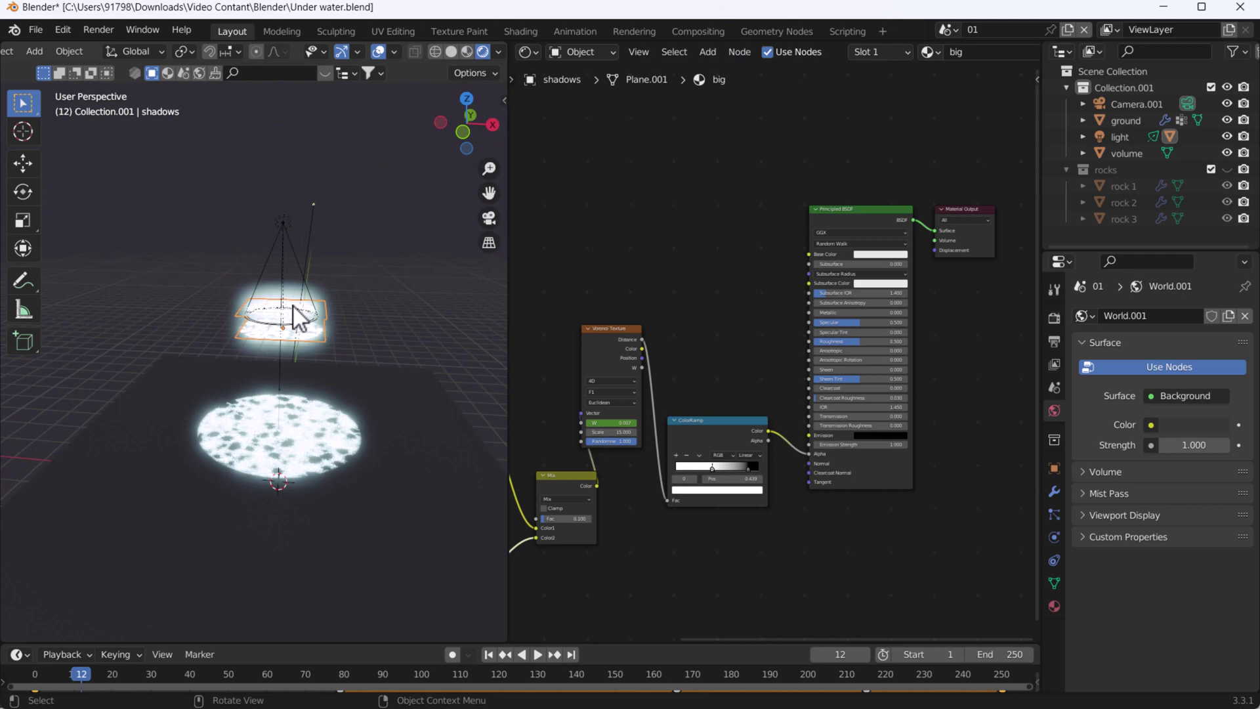
scroll(295, 340, "up", 5)
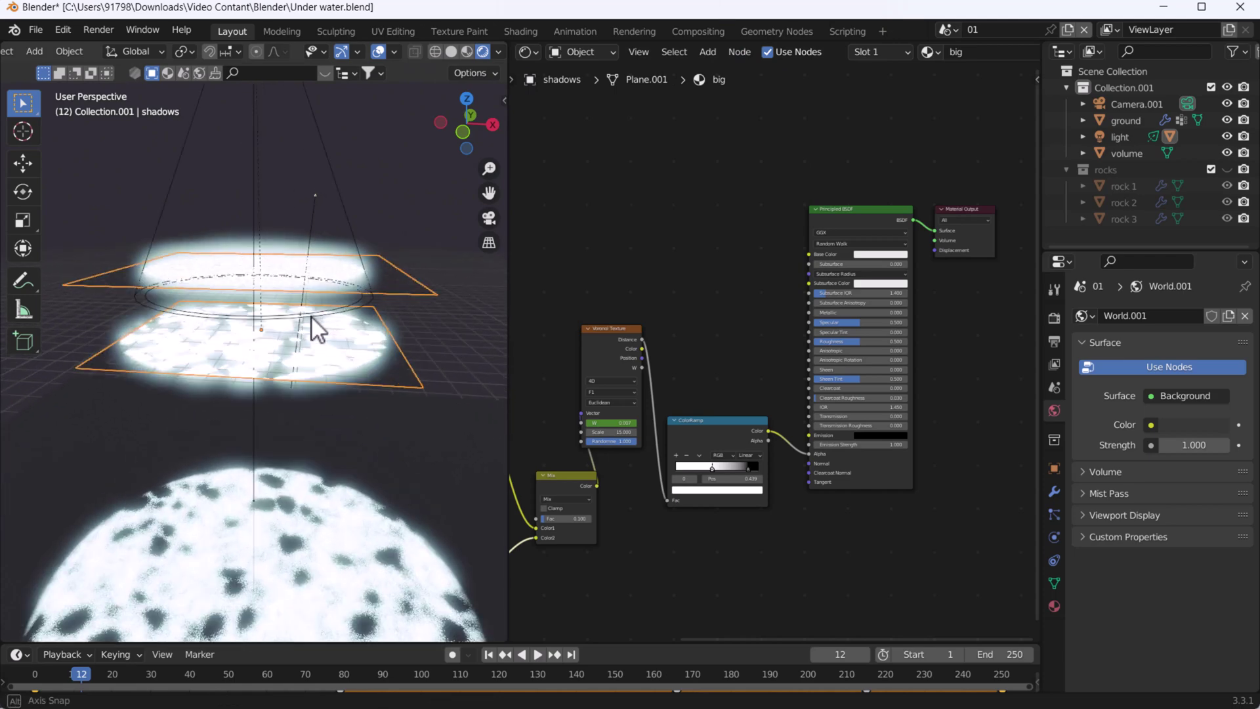
middle_click_drag(315, 327, 310, 480)
scroll(344, 516, "up", 6)
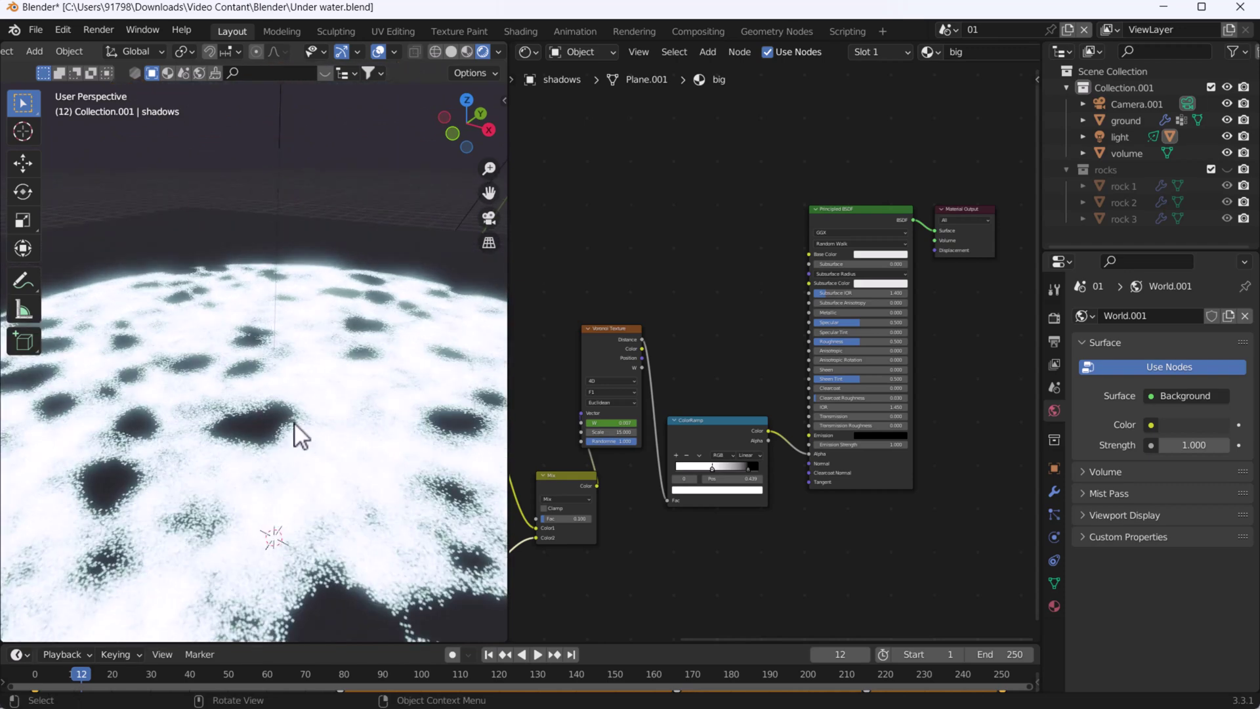
scroll(306, 434, "down", 1)
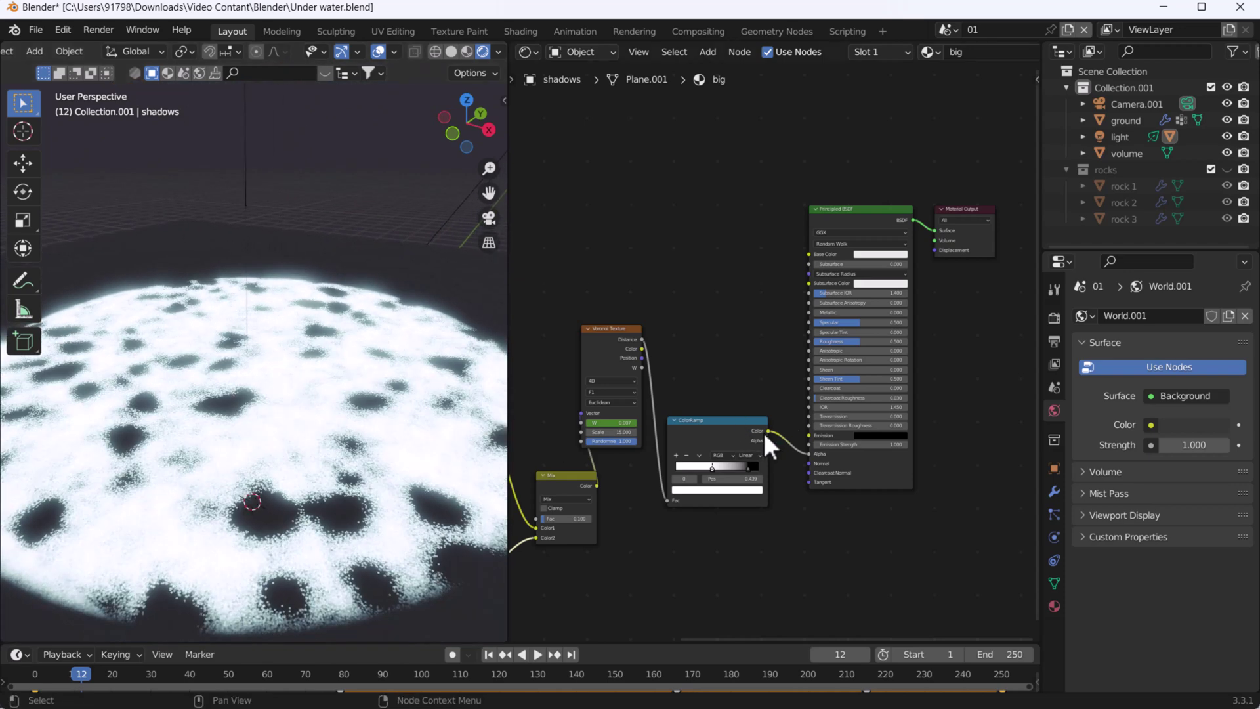
Examine the shadow material's Mapping, Noise Texture, Mix, Voronoi Texture and ColorRamp nodes and the shadows they cast
scroll(763, 432, "up", 2)
middle_click_drag(763, 432, 919, 419)
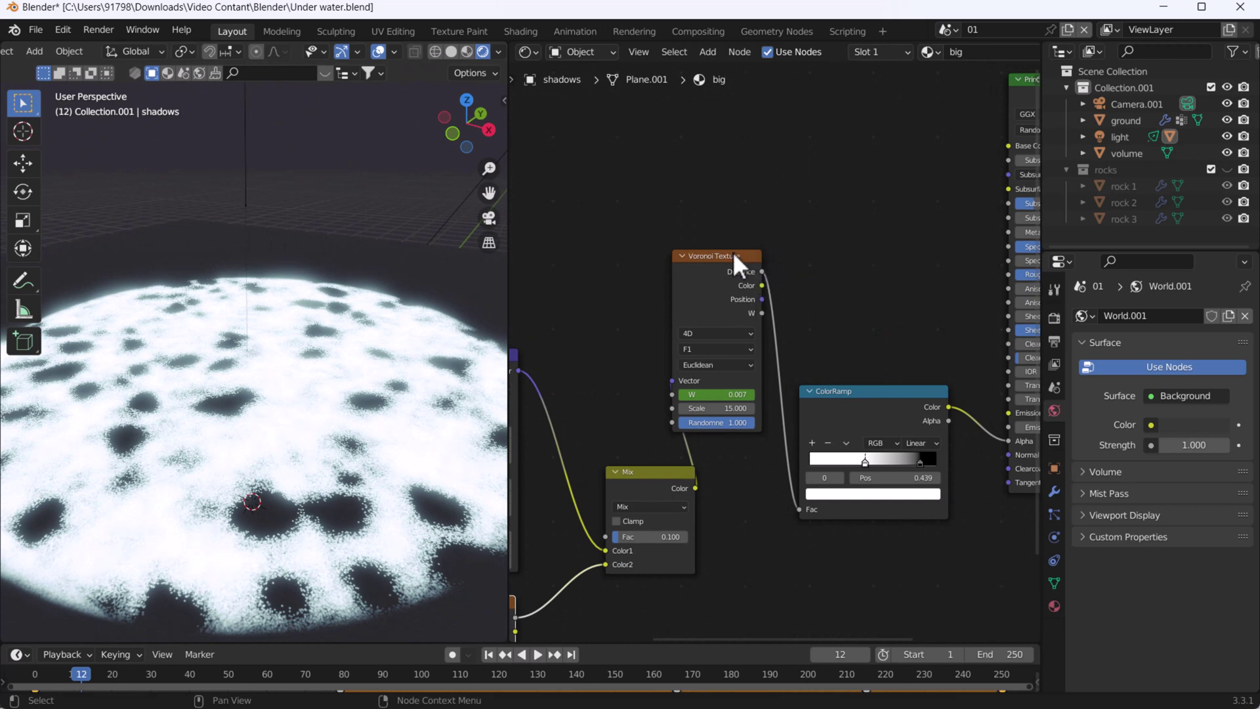
middle_click_drag(703, 445, 860, 268)
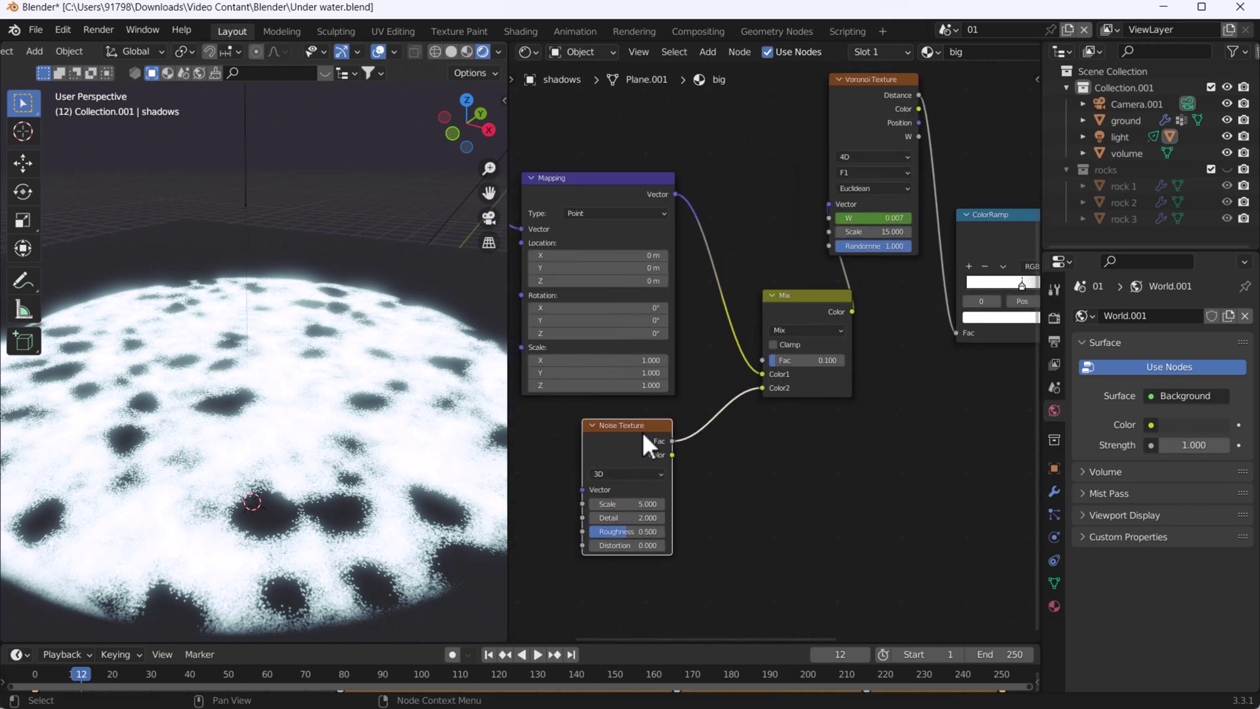
scroll(642, 431, "down", 5)
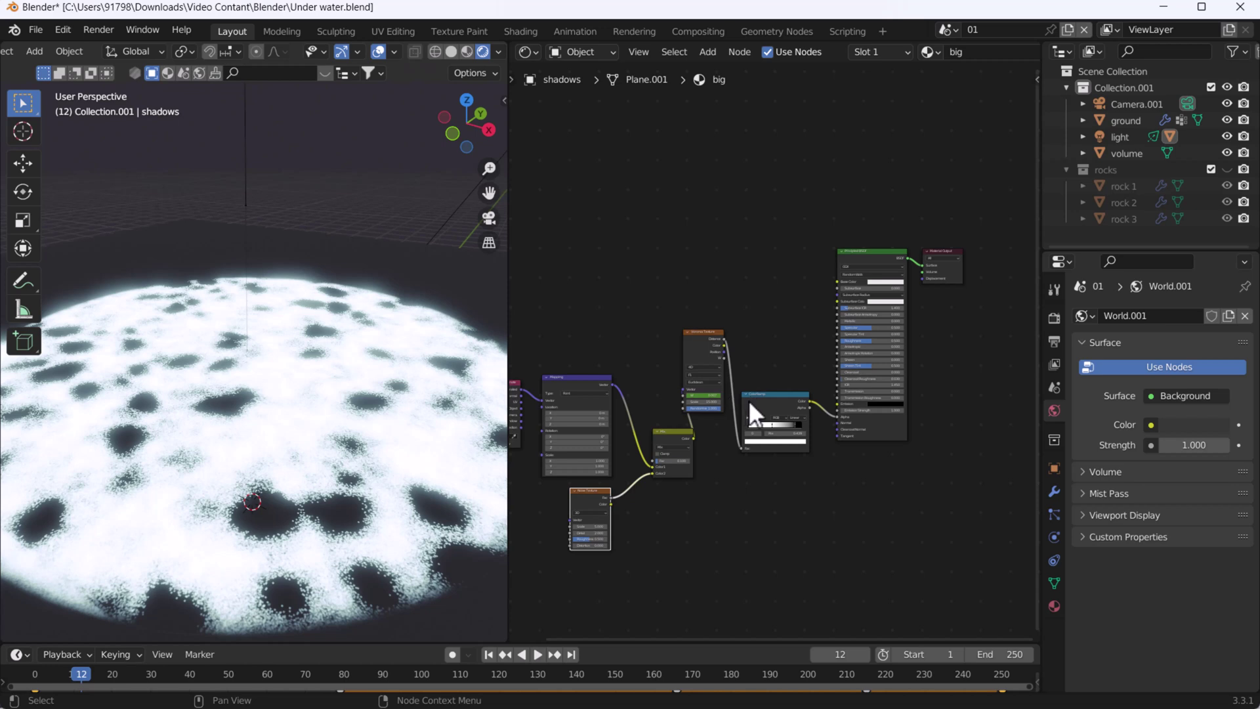
scroll(742, 410, "down", 1)
scroll(743, 414, "up", 1)
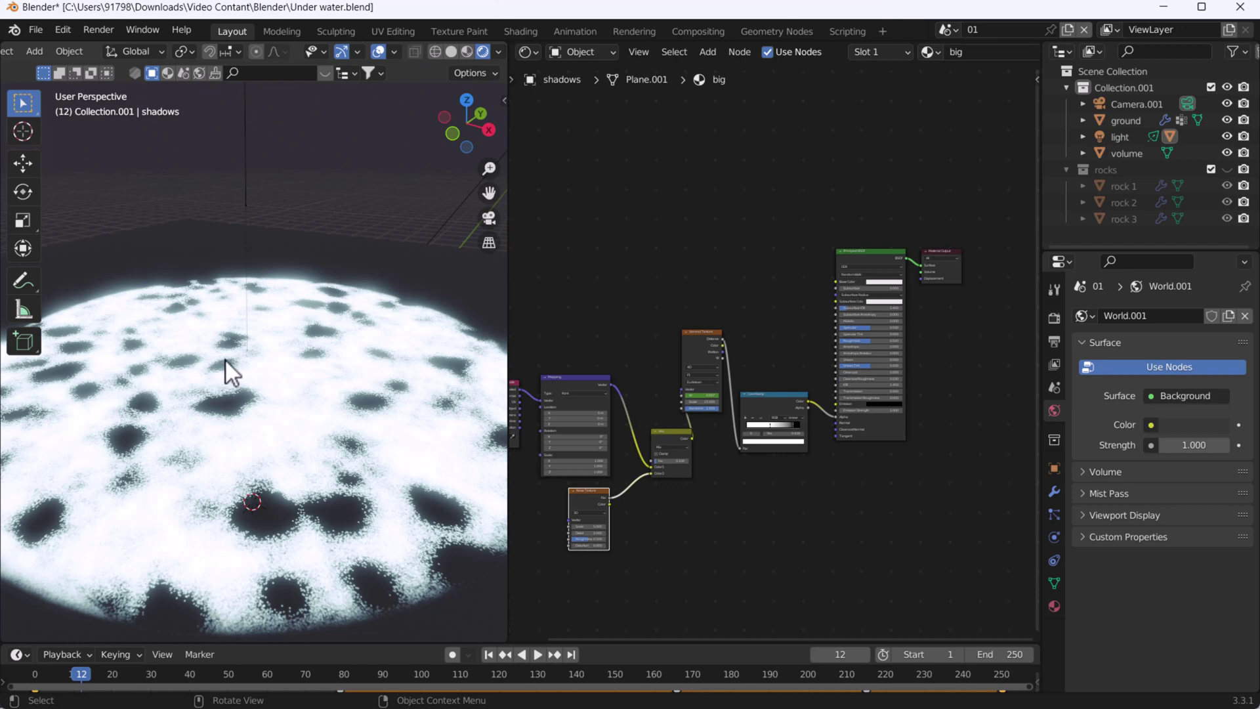
scroll(226, 357, "down", 5)
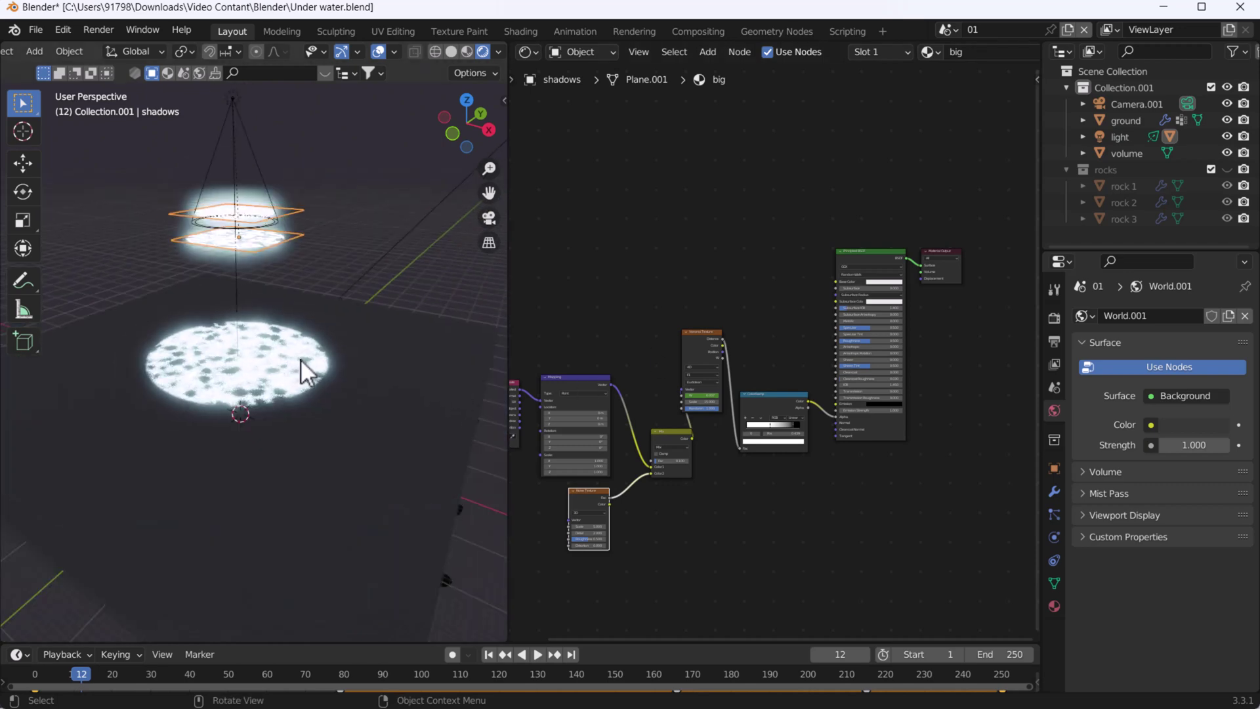
scroll(264, 332, "up", 4)
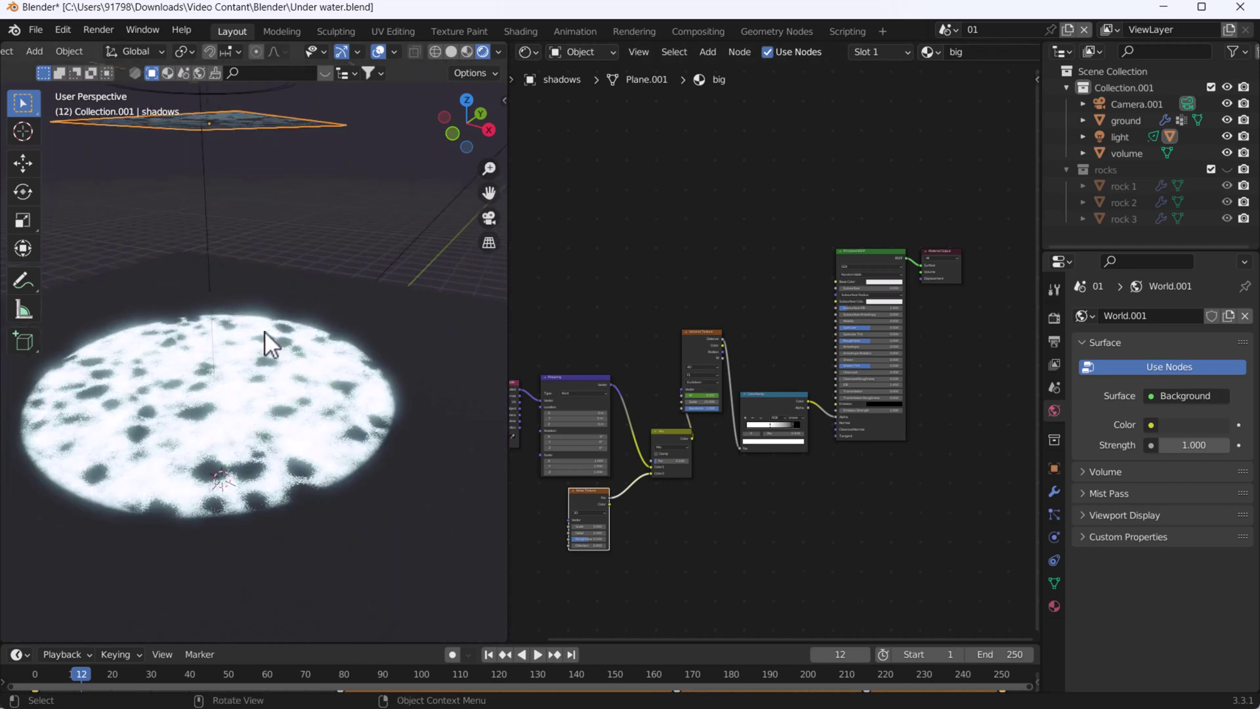
scroll(265, 332, "down", 5)
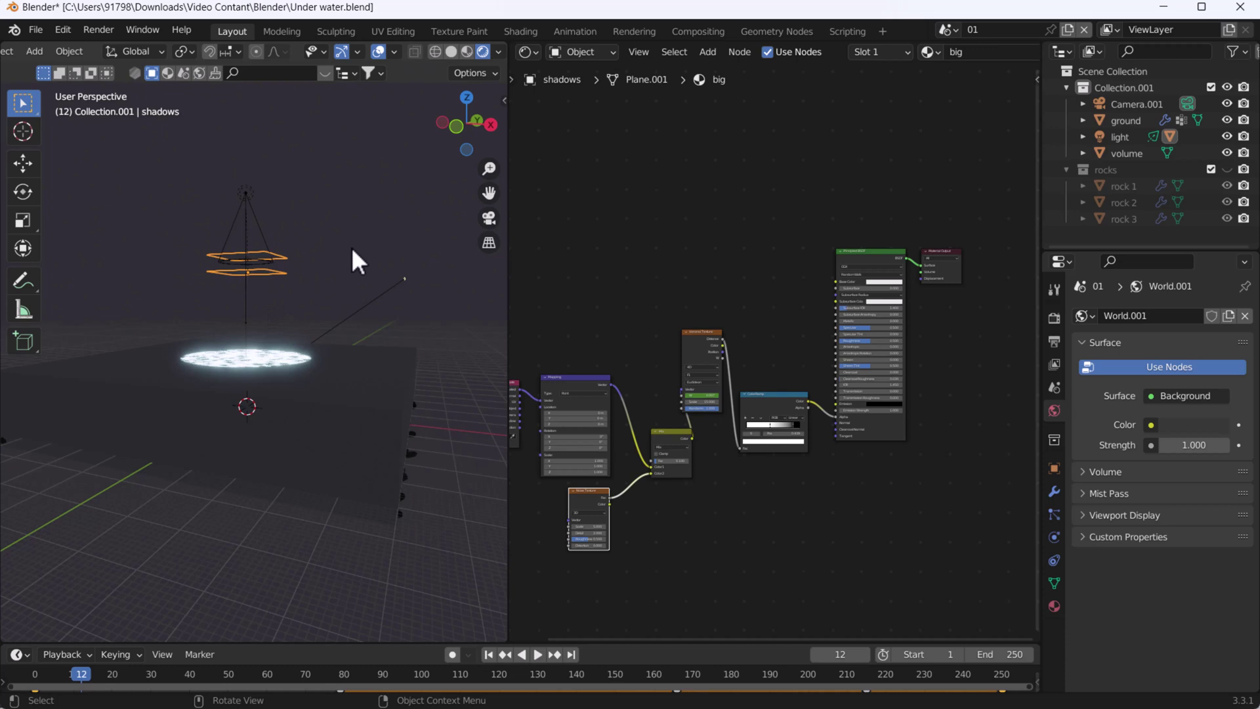
Set the volume box's viewport display to Wire
left_click(356, 368)
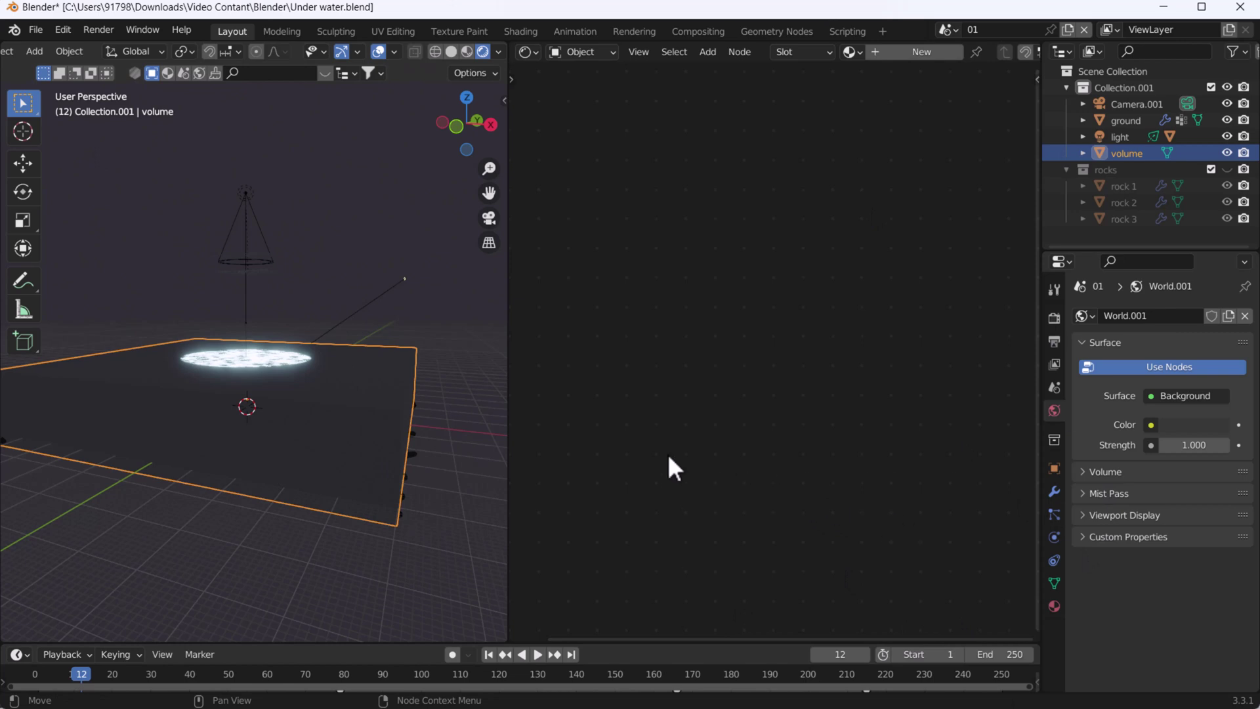
left_click(1055, 469)
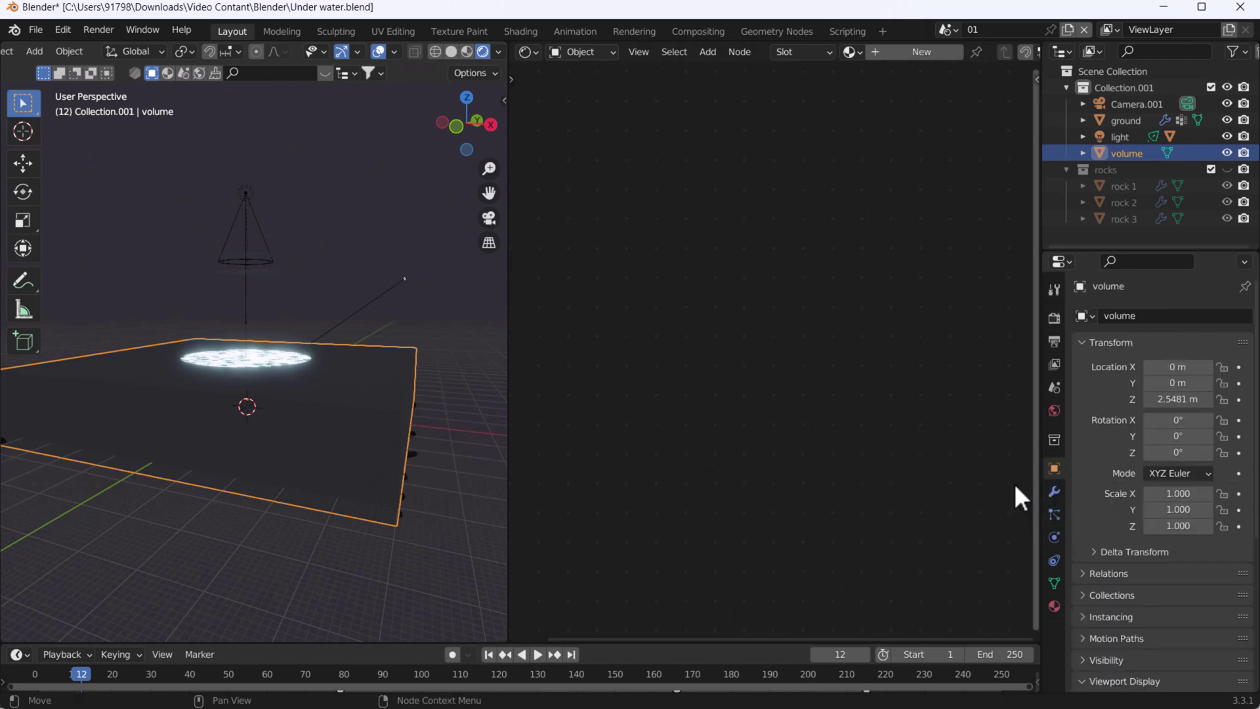
scroll(1151, 584, "down", 5)
left_click(1125, 553)
scroll(1152, 584, "down", 4)
left_click(1176, 613)
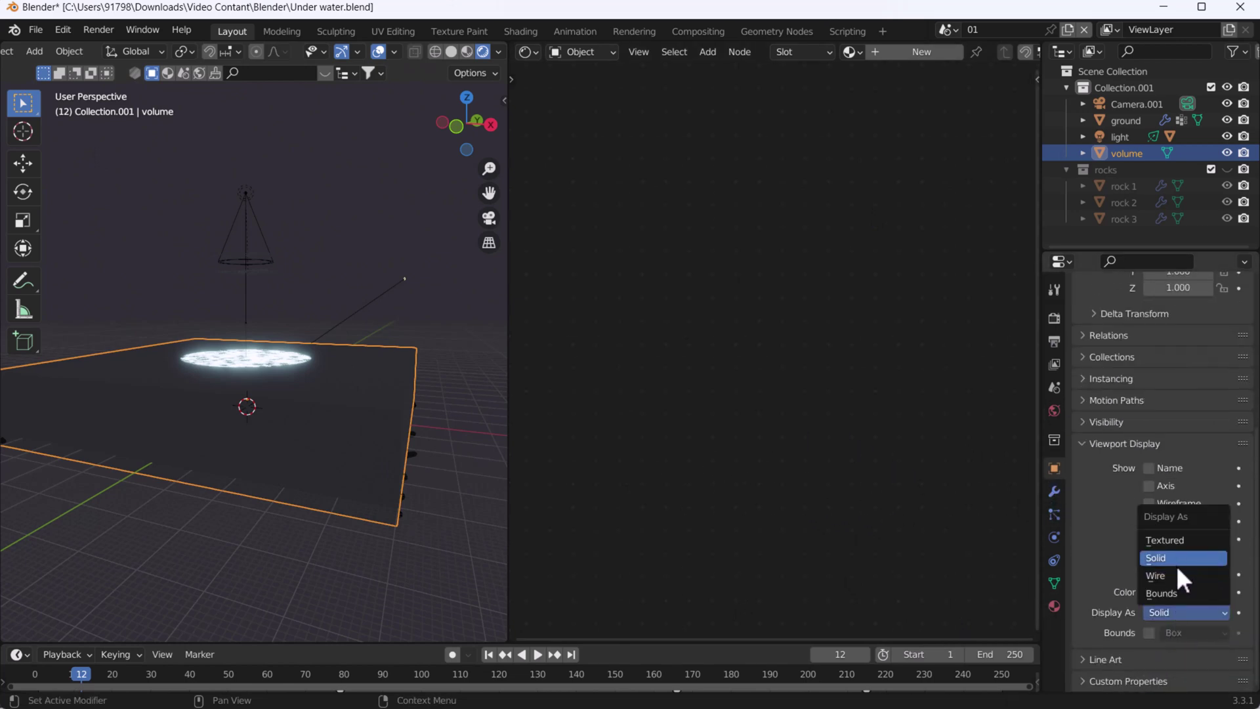
left_click(1173, 573)
middle_click_drag(304, 472, 302, 500)
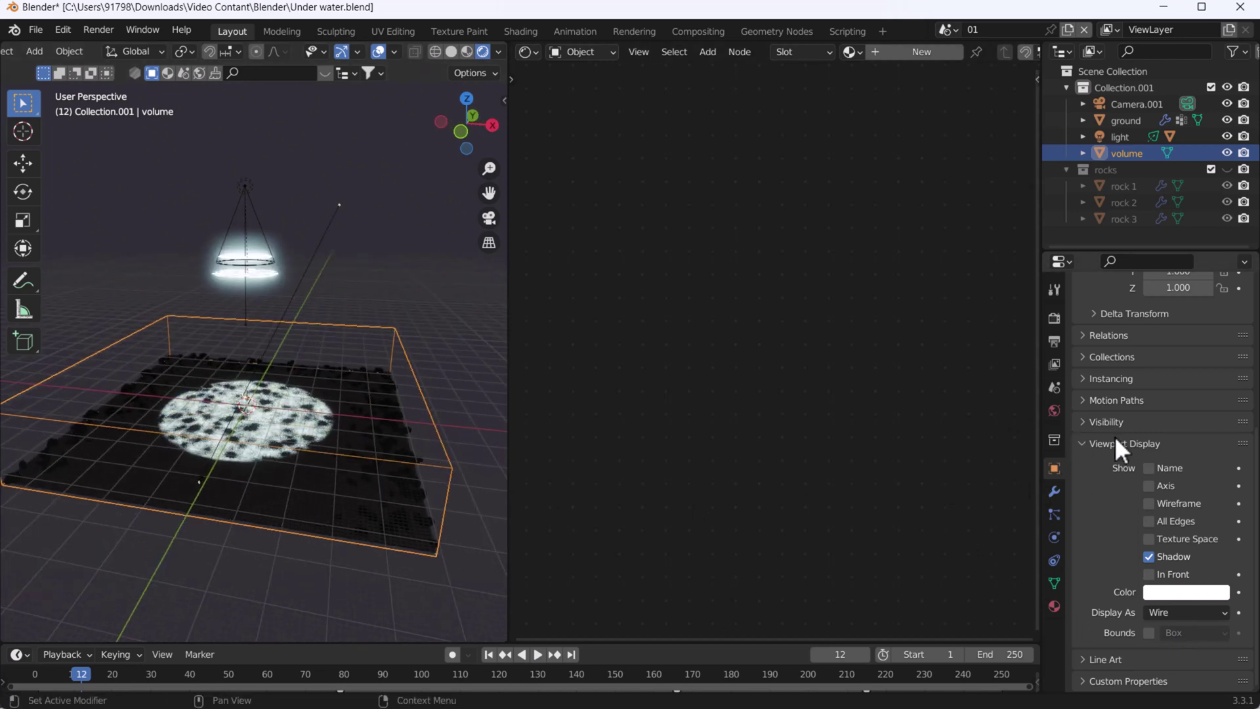
Set the world background color to hex 5194C9
left_click(1053, 412)
left_click(1207, 425)
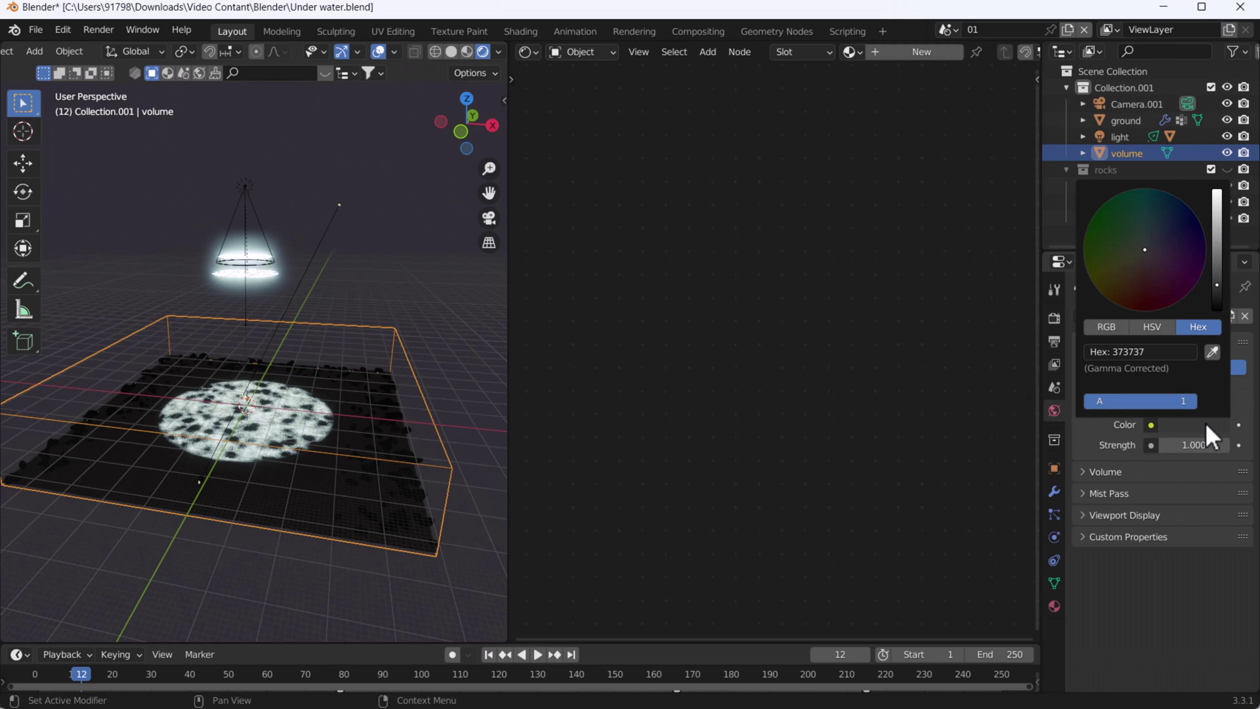
left_click(1162, 351)
type("5194c9")
key("Return")
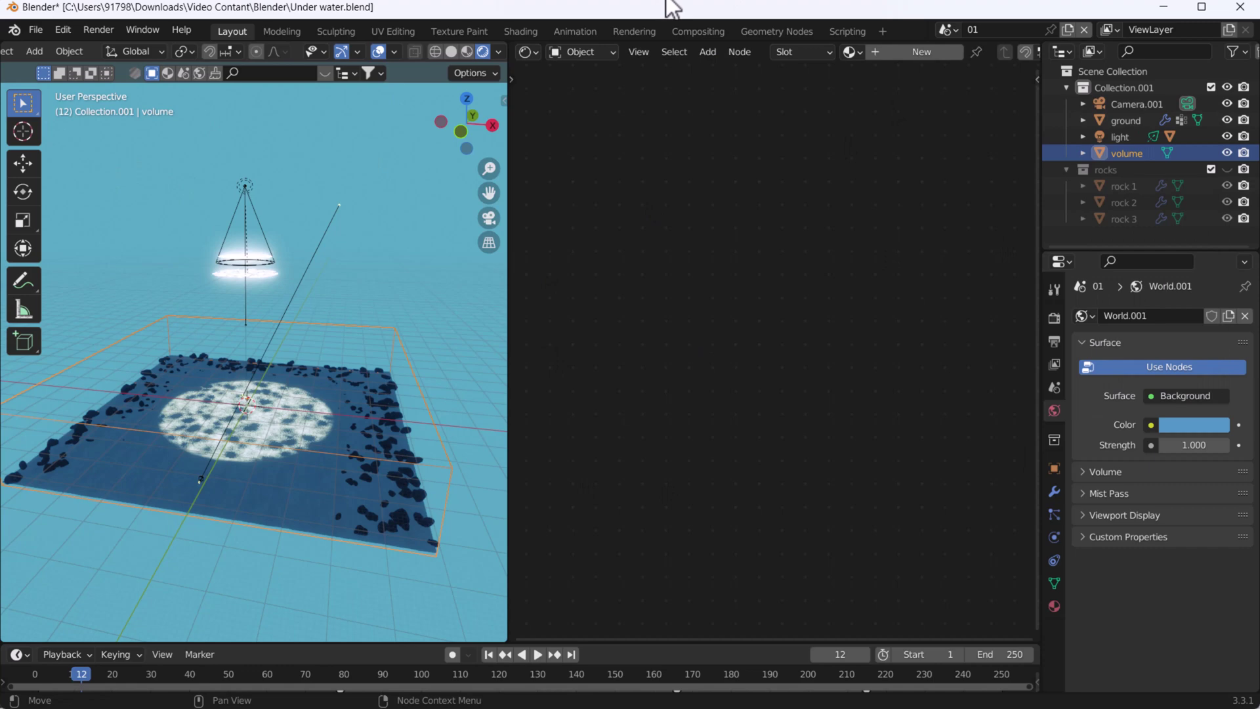
Create a new material for the volume box
left_click(919, 53)
scroll(900, 346, "up", 6)
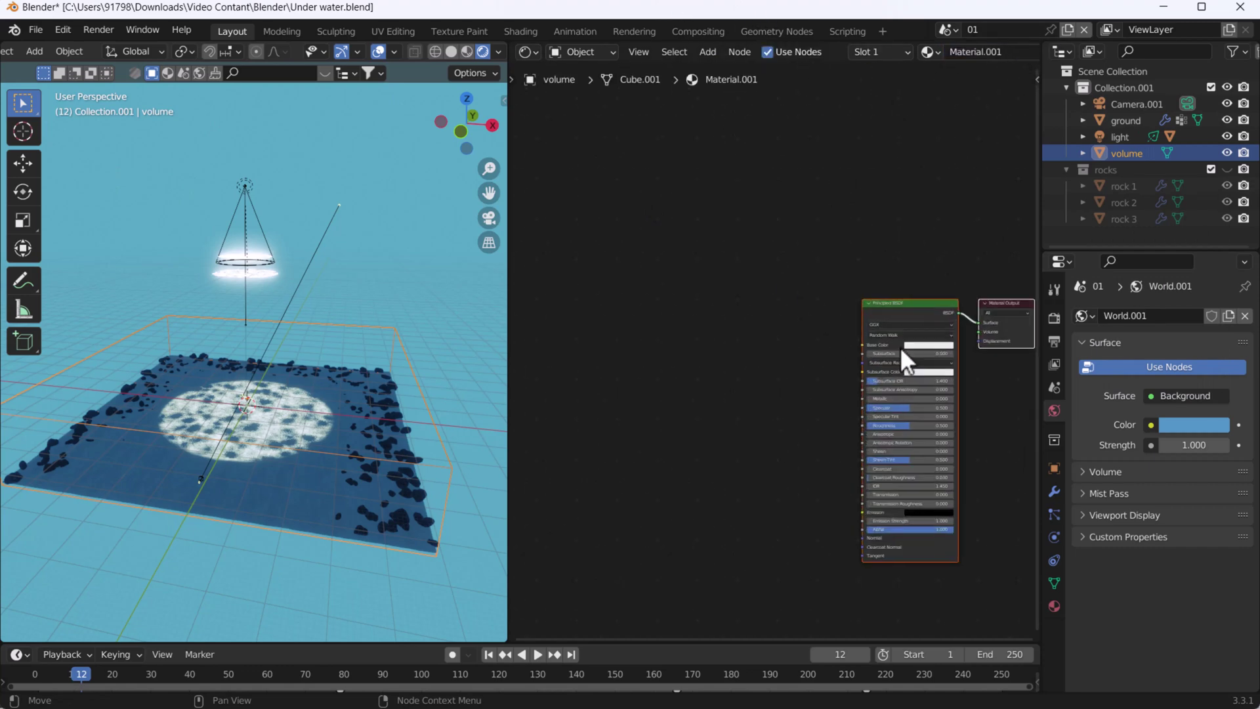
scroll(867, 309, "down", 4)
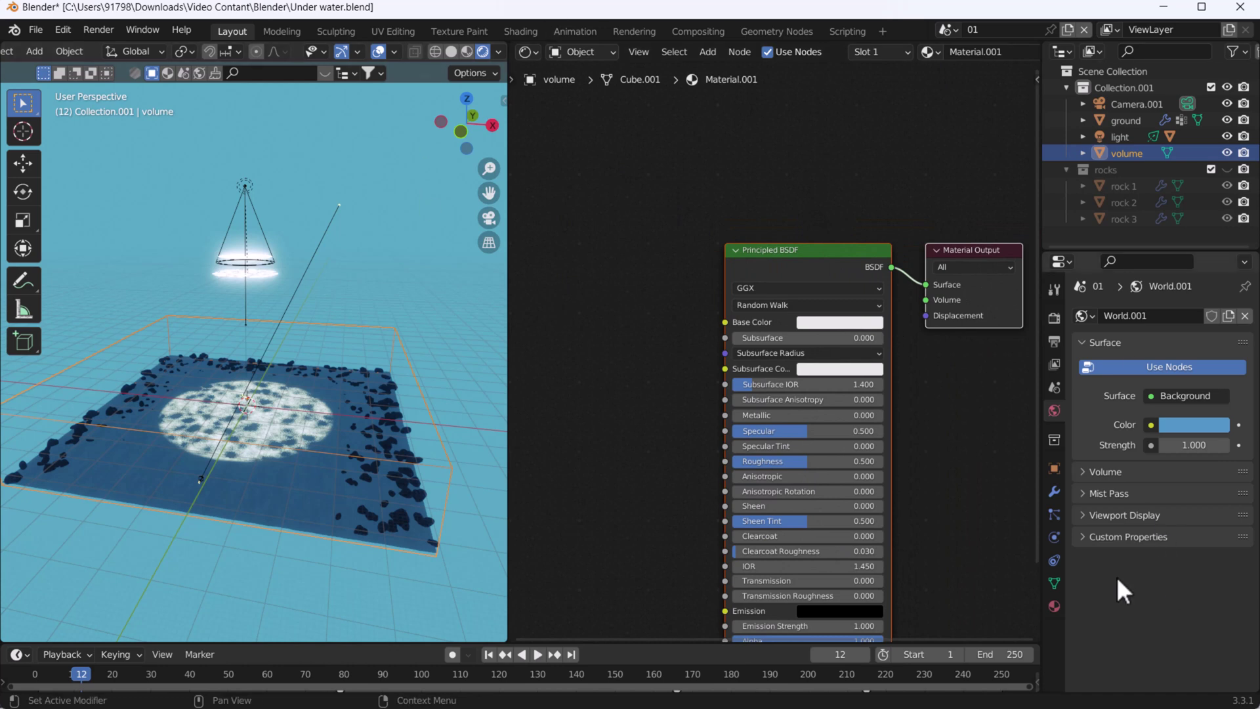
Change the volume box material's surface shader from Principled BSDF to Principled Volume
left_click(1055, 605)
left_click(1187, 487)
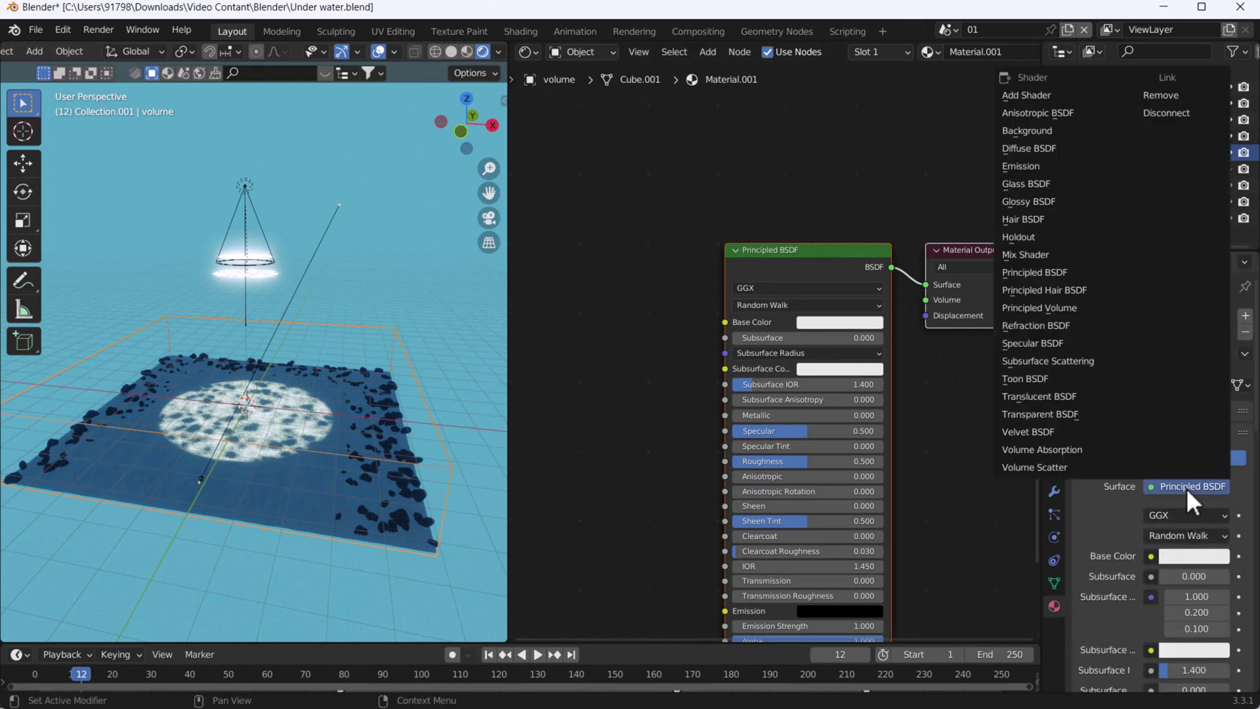
left_click(1070, 306)
scroll(702, 318, "down", 2)
middle_click_drag(703, 317, 665, 320)
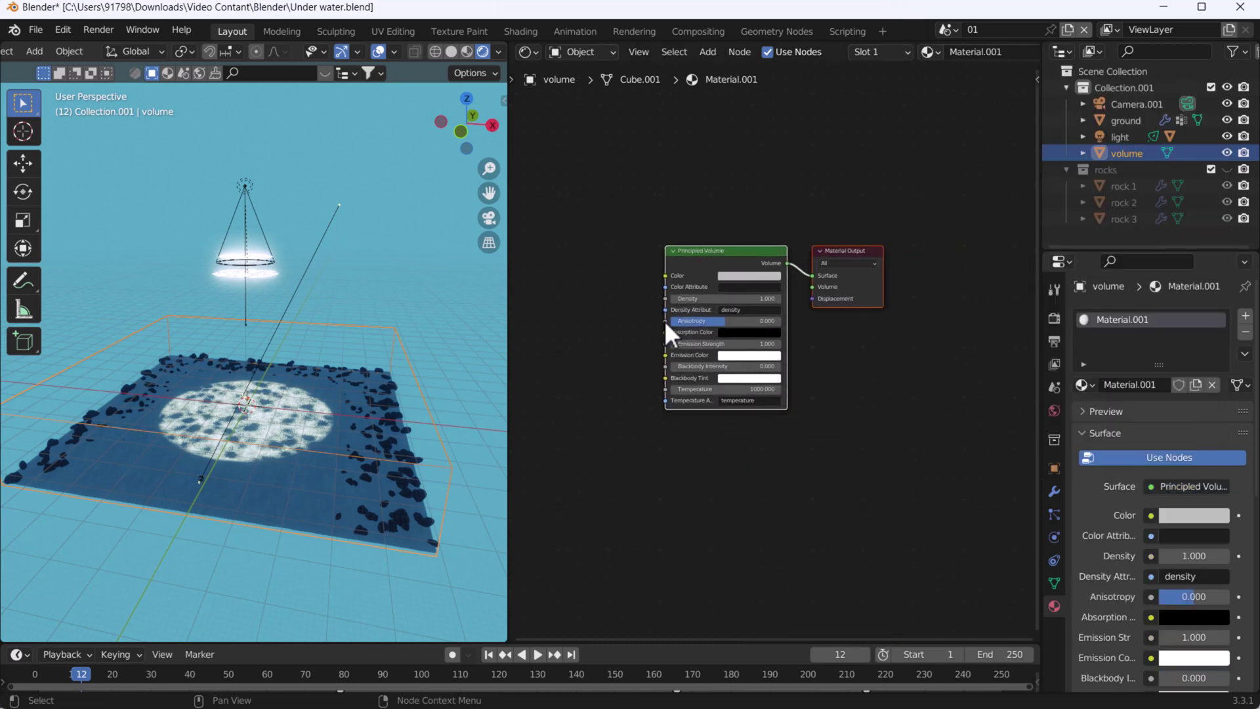
Set the Principled Volume node's Color to hex 74C6DA
scroll(837, 361, "up", 2)
scroll(766, 324, "up", 3)
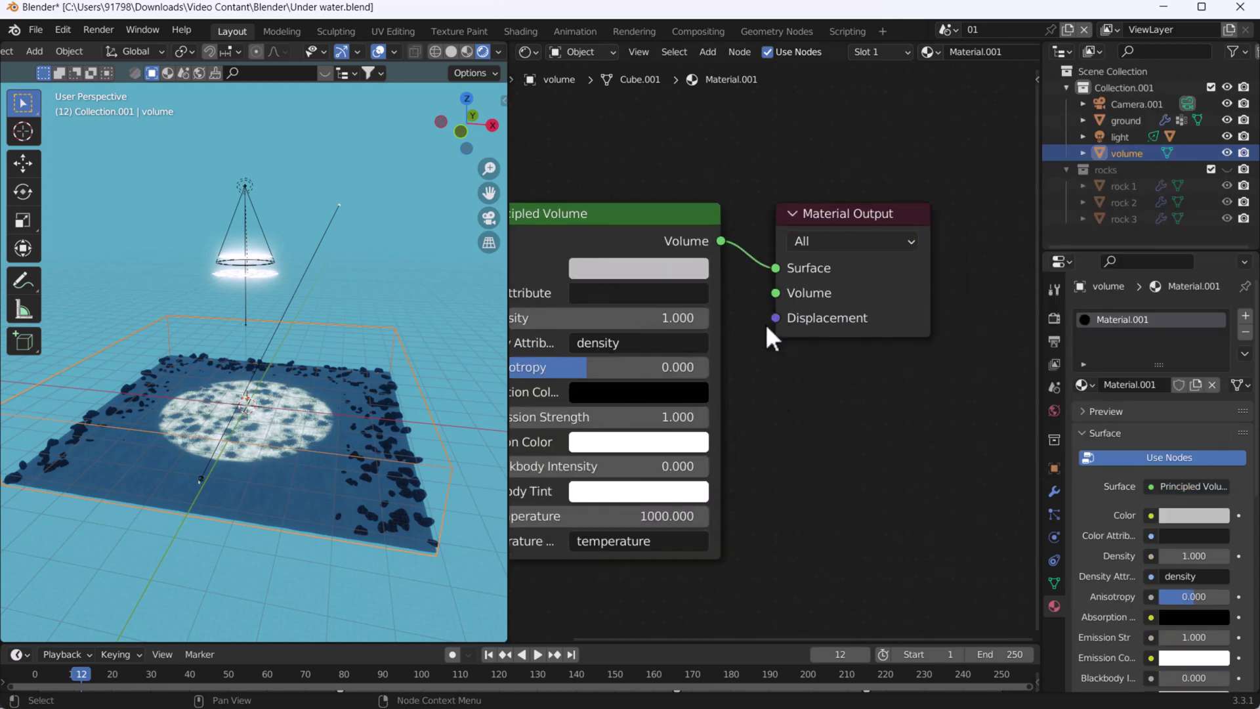
middle_click_drag(632, 272, 746, 332)
left_click(754, 332)
left_click(835, 571)
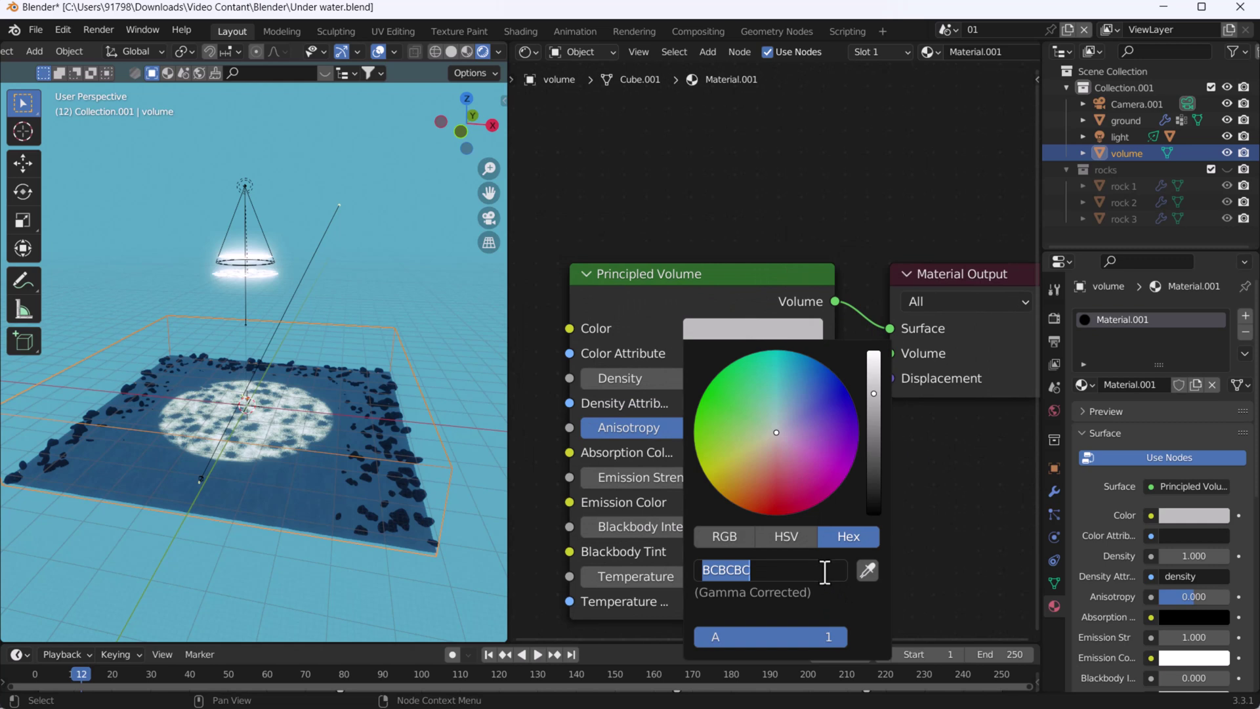
type("74")
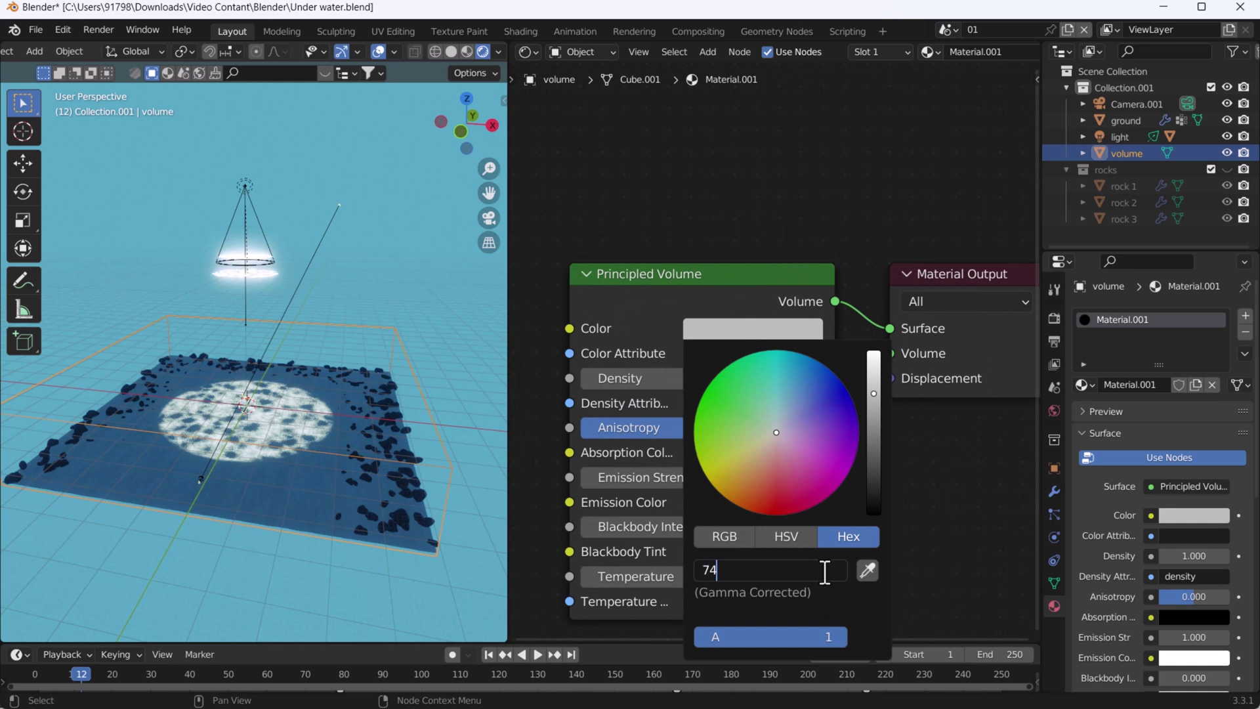
type("c6da")
key("Return")
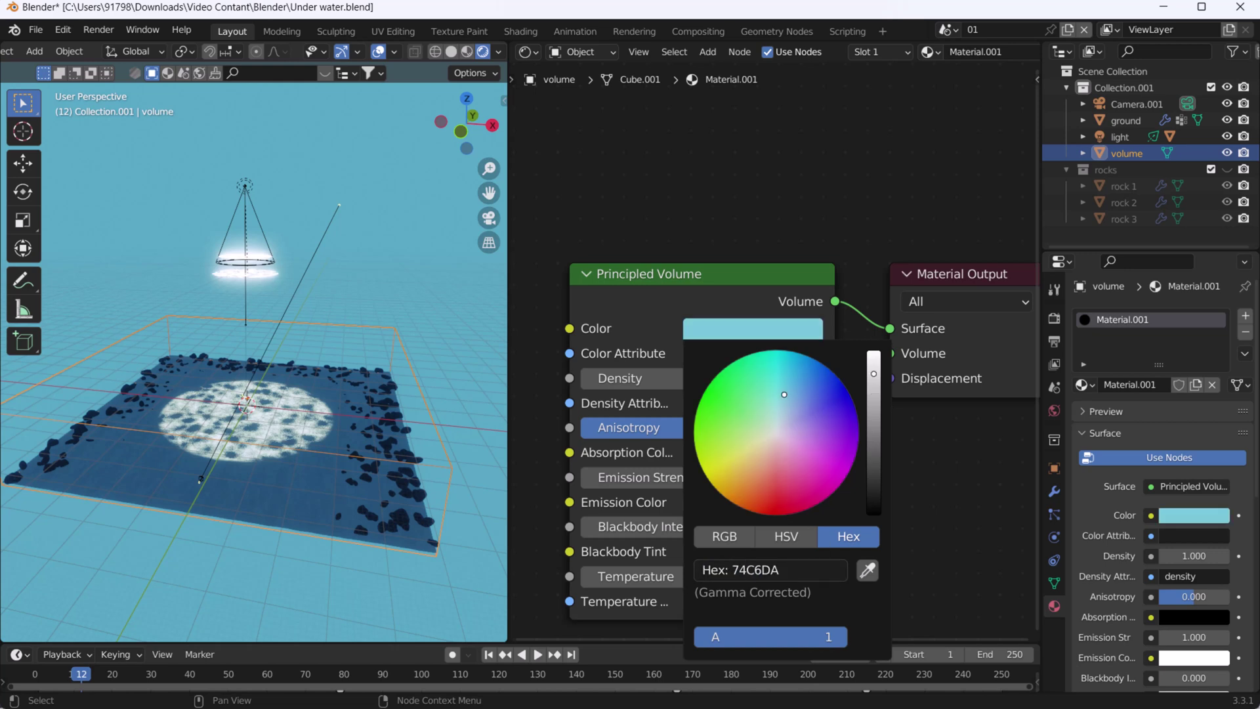
Move the Material Output node away from the Principled Volume and reconnect its link from the Surface to the Volume input
scroll(718, 276, "down", 3)
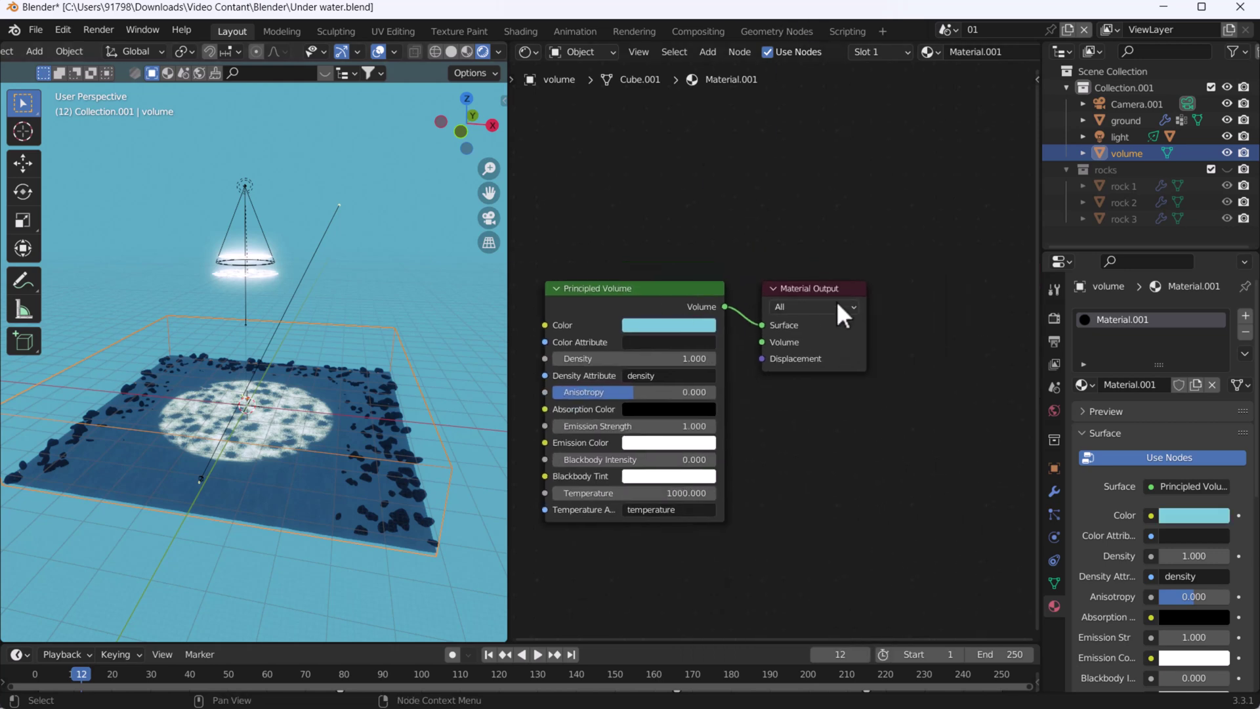
left_click_drag(837, 303, 978, 324)
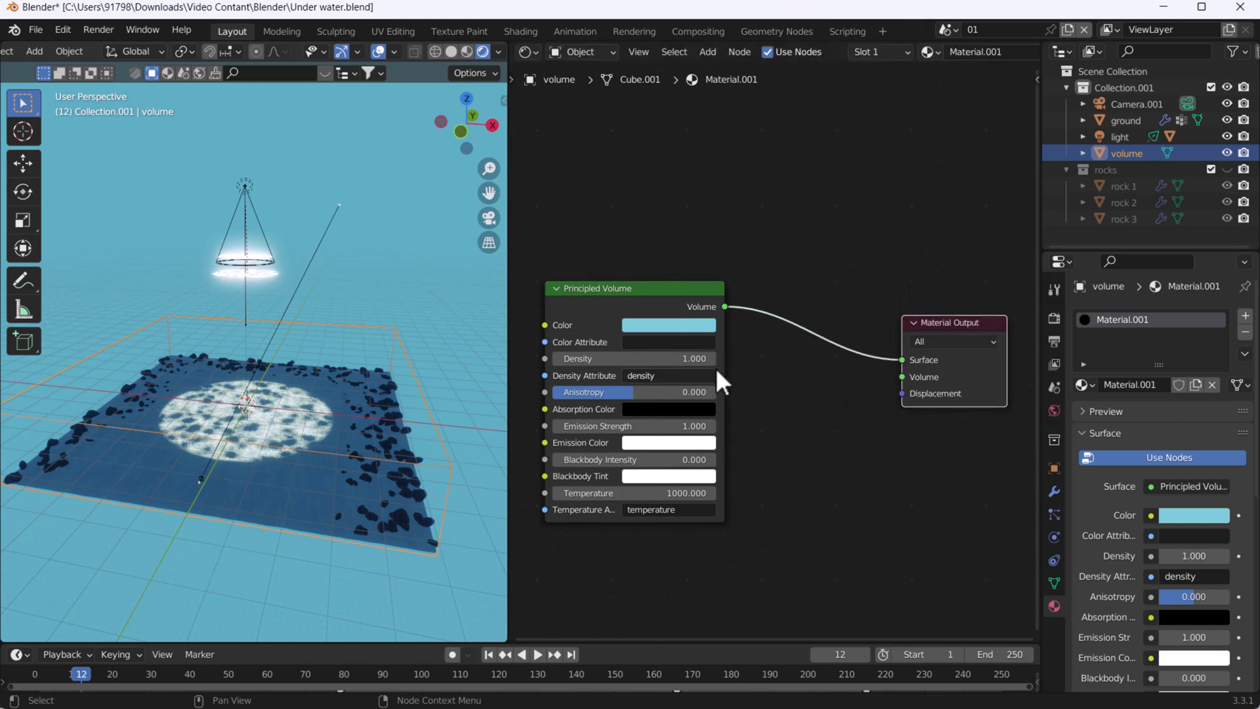
left_click_drag(904, 359, 909, 378)
left_click(893, 496)
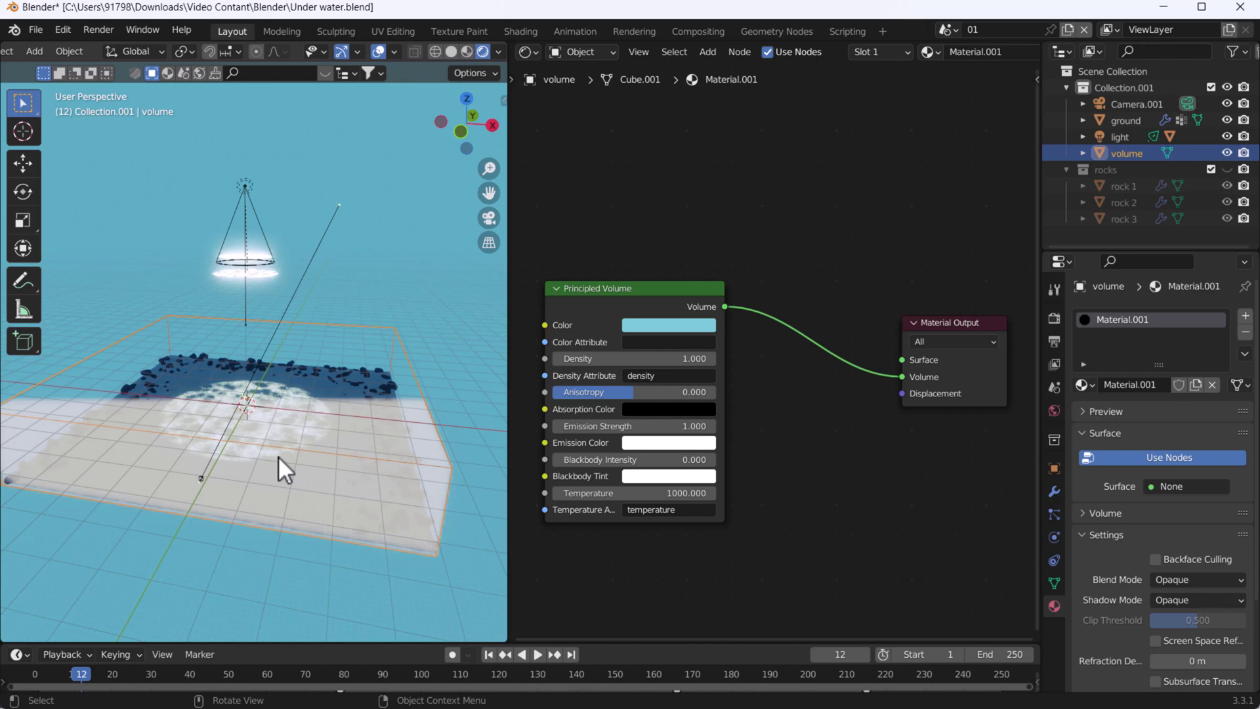
View the volume box from the side and through the scene camera
middle_click_drag(281, 487, 303, 445)
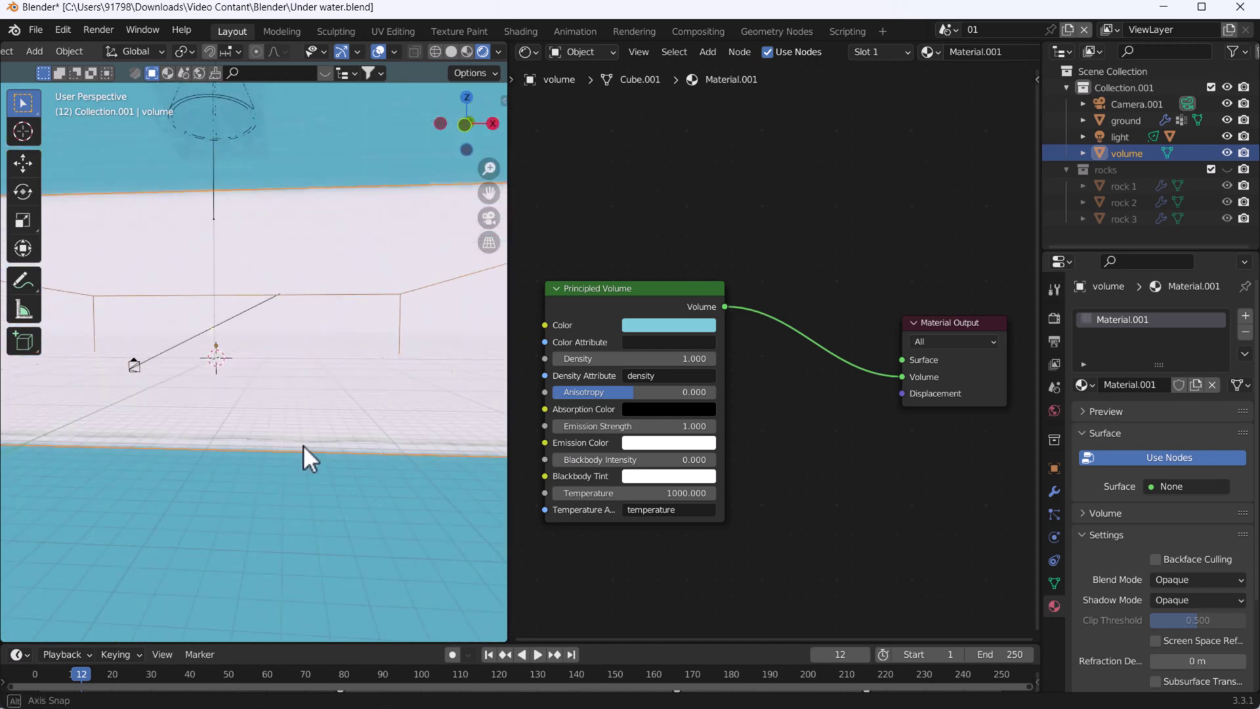
key("KP_0")
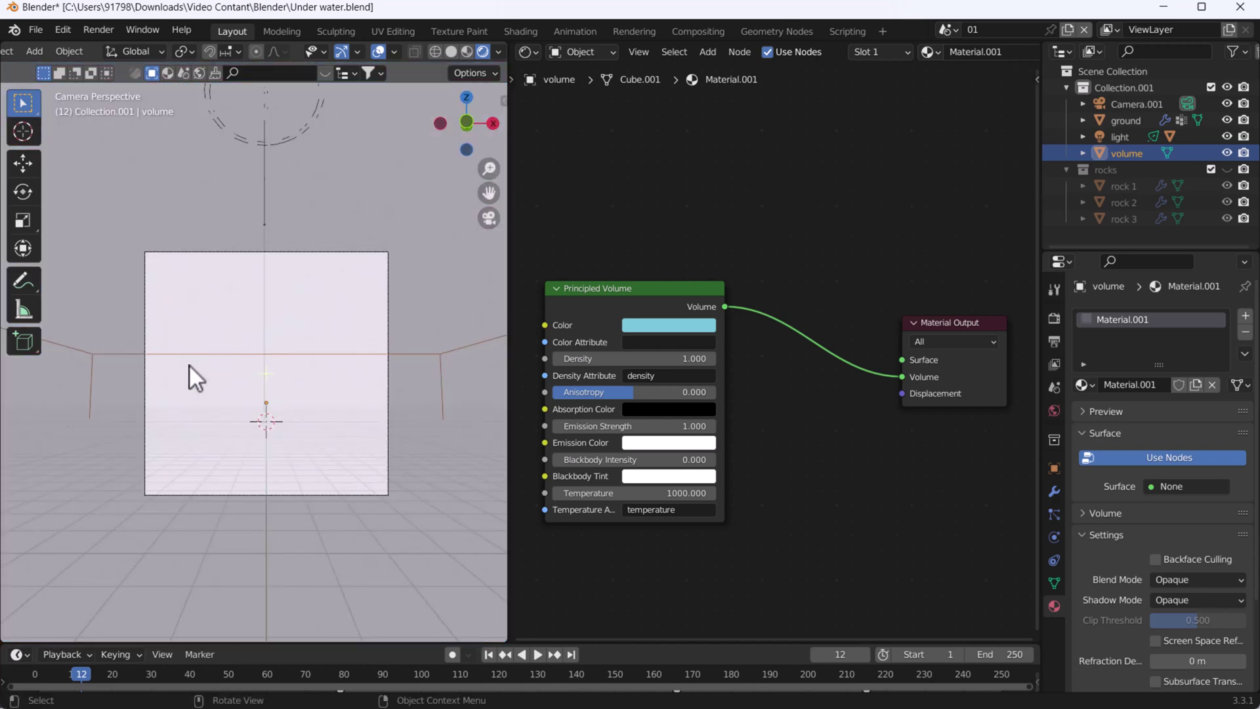
scroll(266, 403, "up", 3)
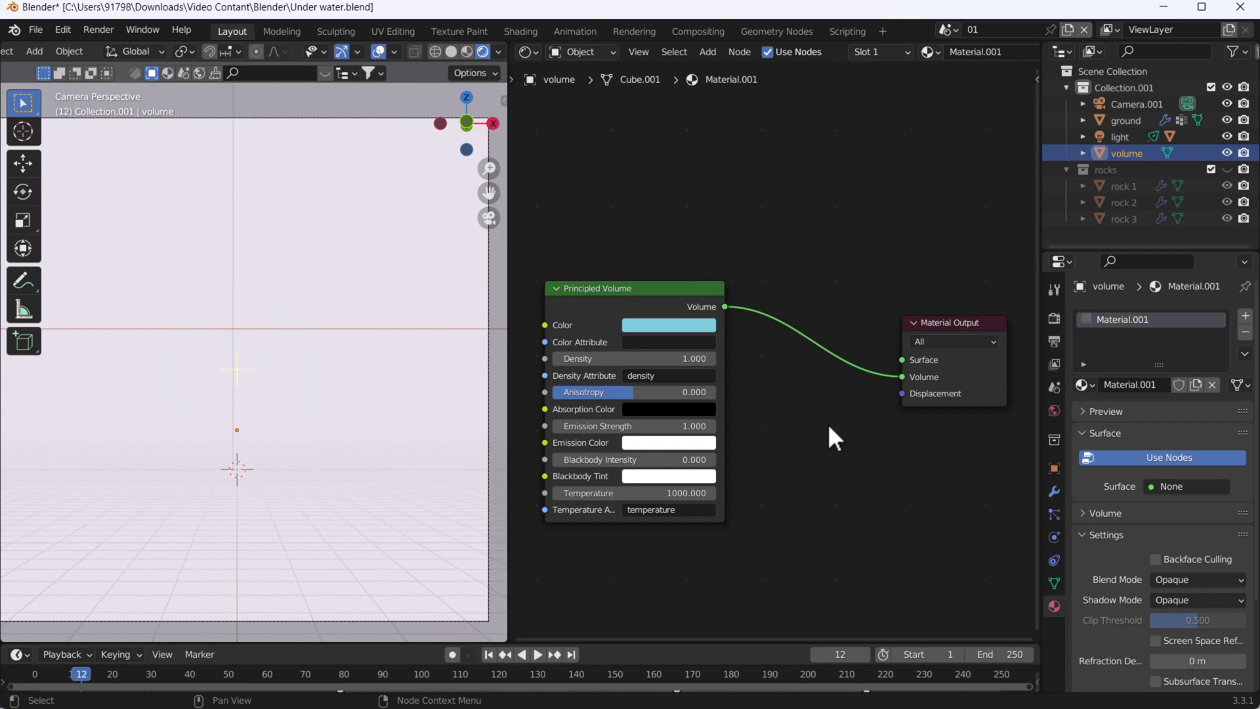
Add a Volume Absorption node below the link between the Principled Volume and Material Output nodes
key("shift+a")
left_click(810, 436)
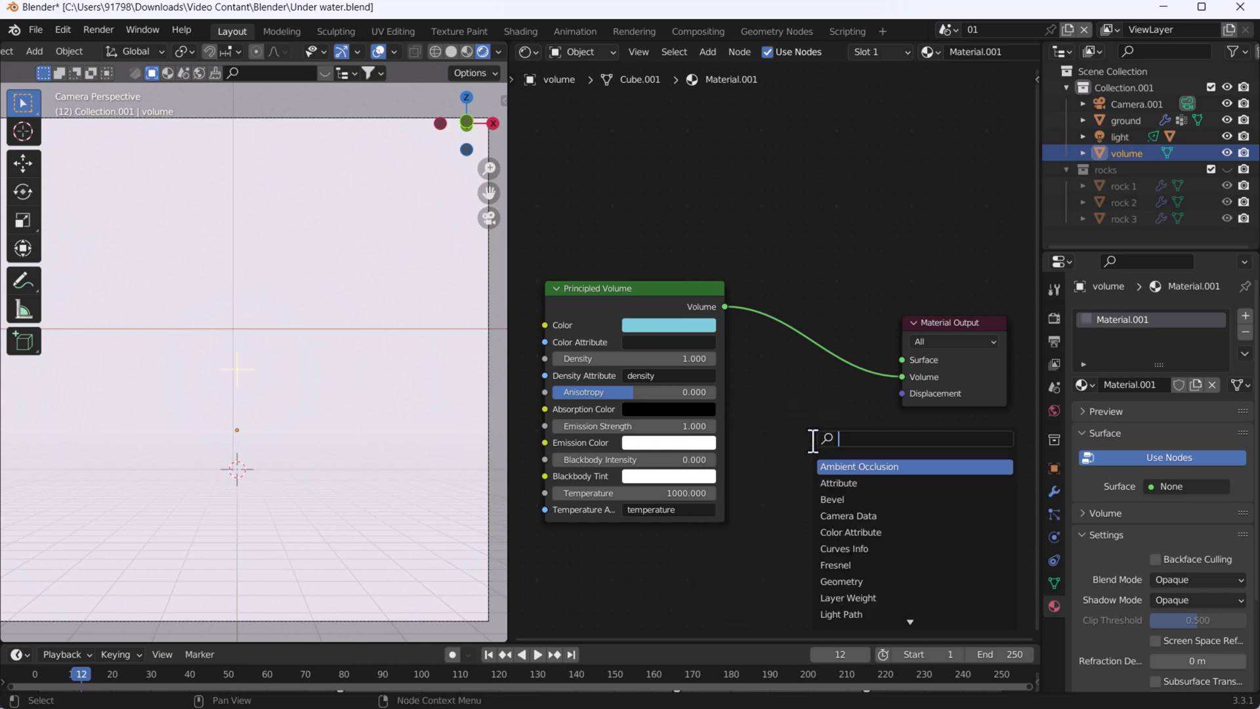
type("vo")
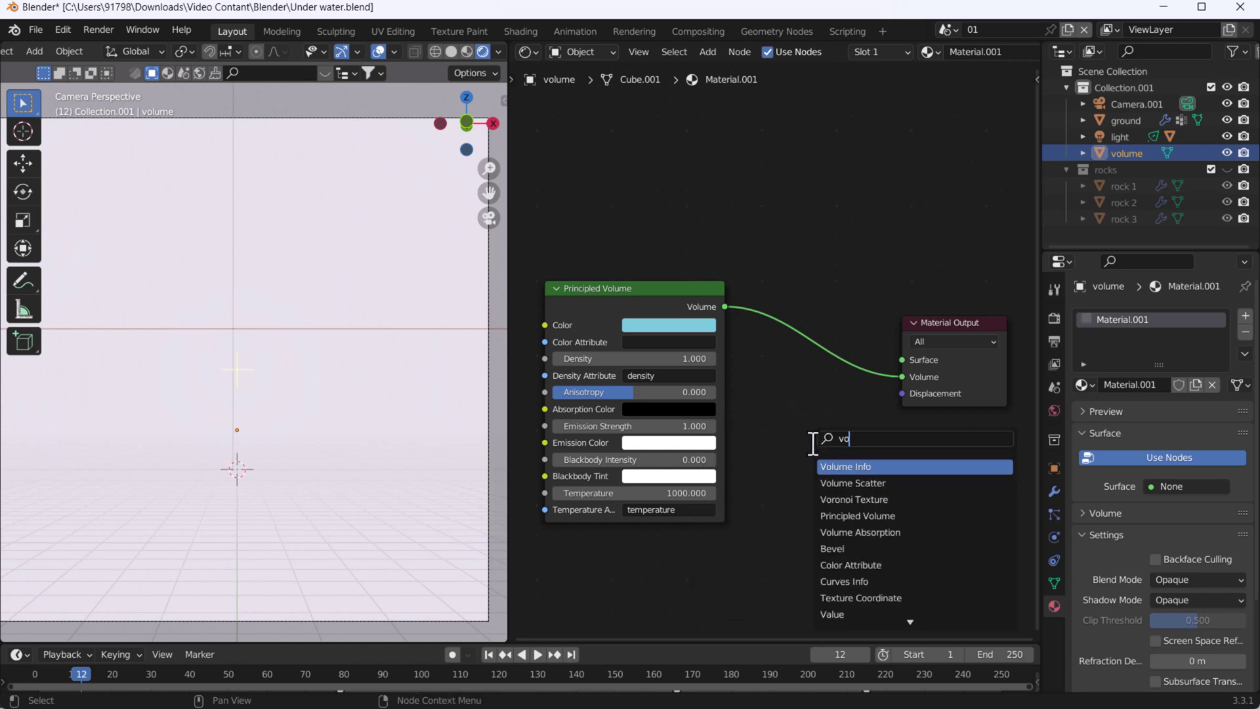
left_click(861, 531)
left_click(824, 563)
Insert a Mix Shader node into the link between the Principled Volume and the Material Output's Volume input
key("shift+a")
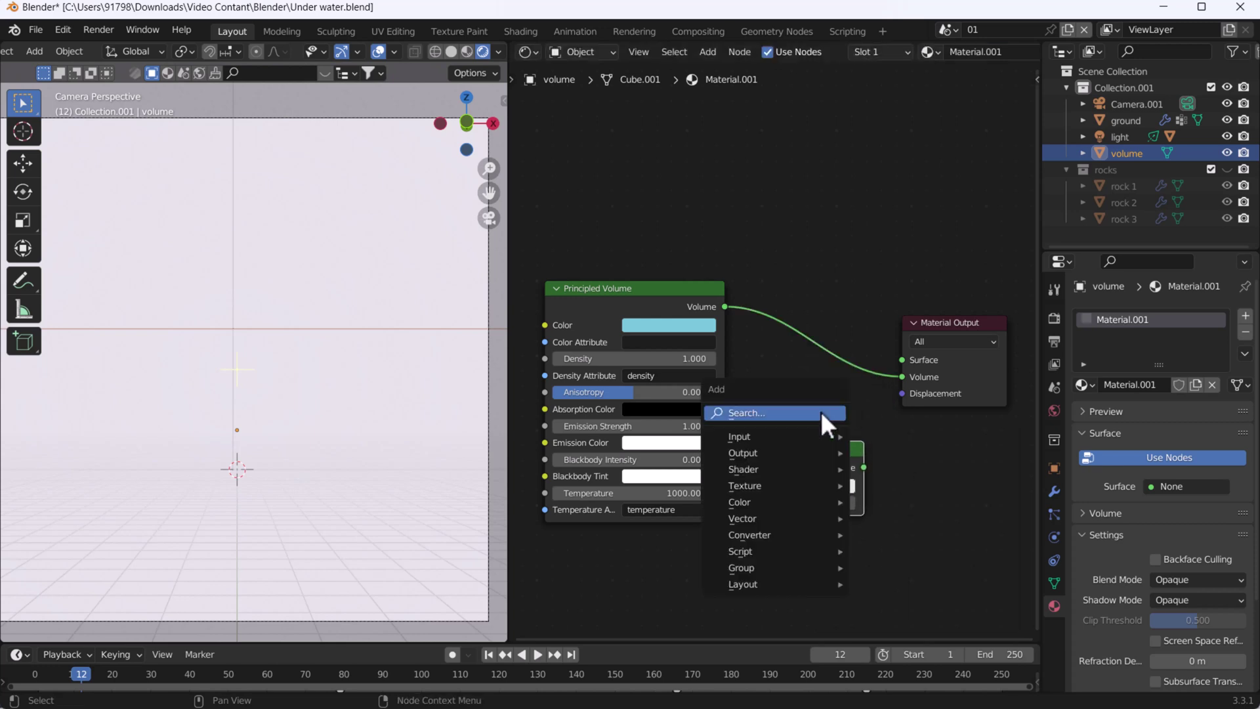
left_click(817, 412)
type("n")
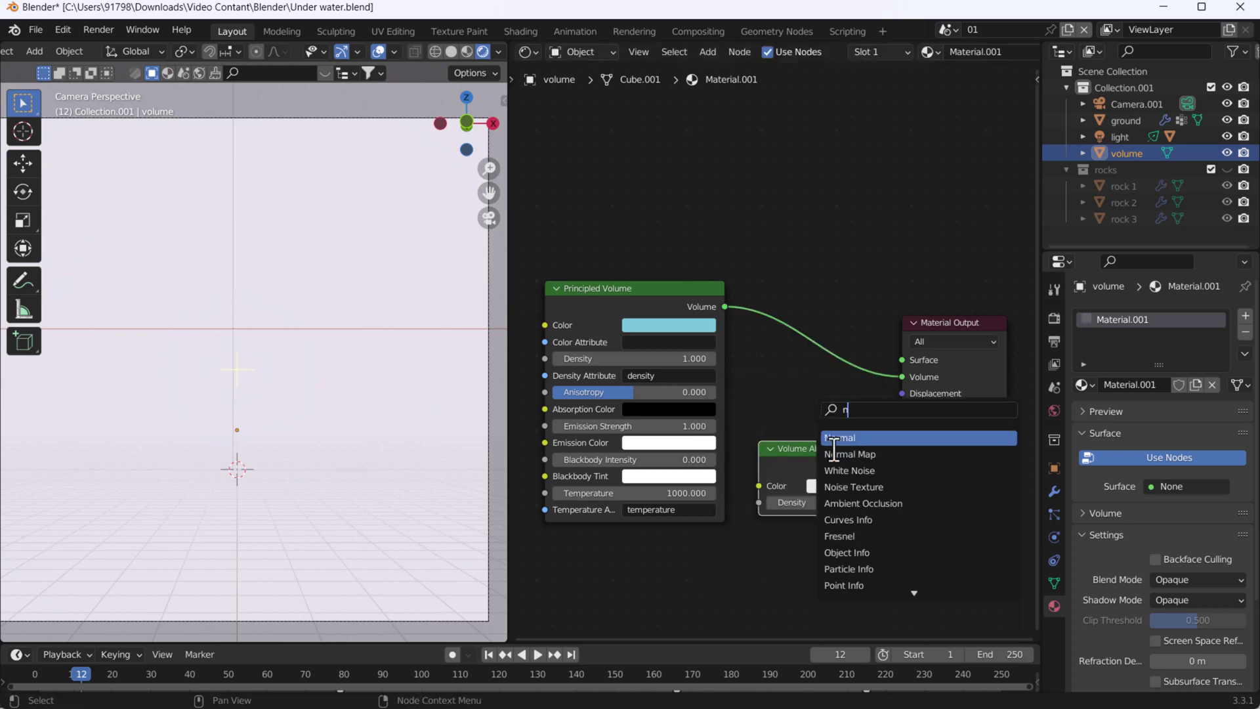
key("BackSpace")
type("mix")
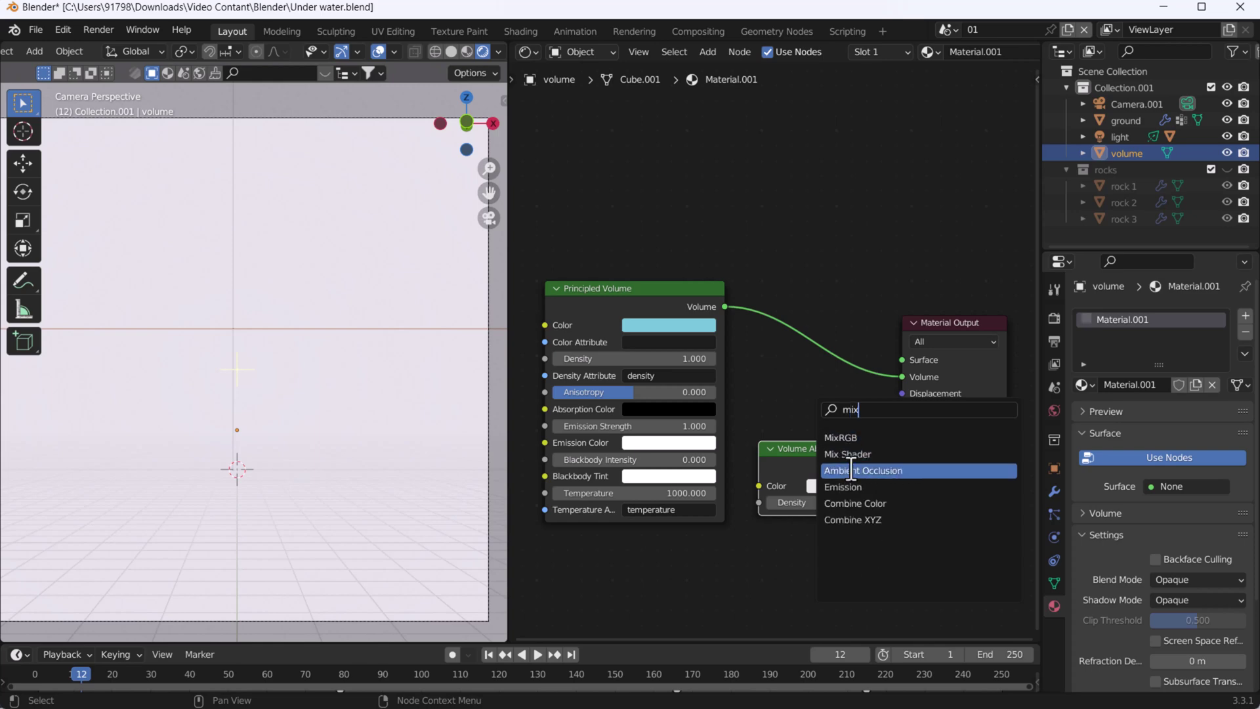
left_click(878, 453)
left_click(844, 356)
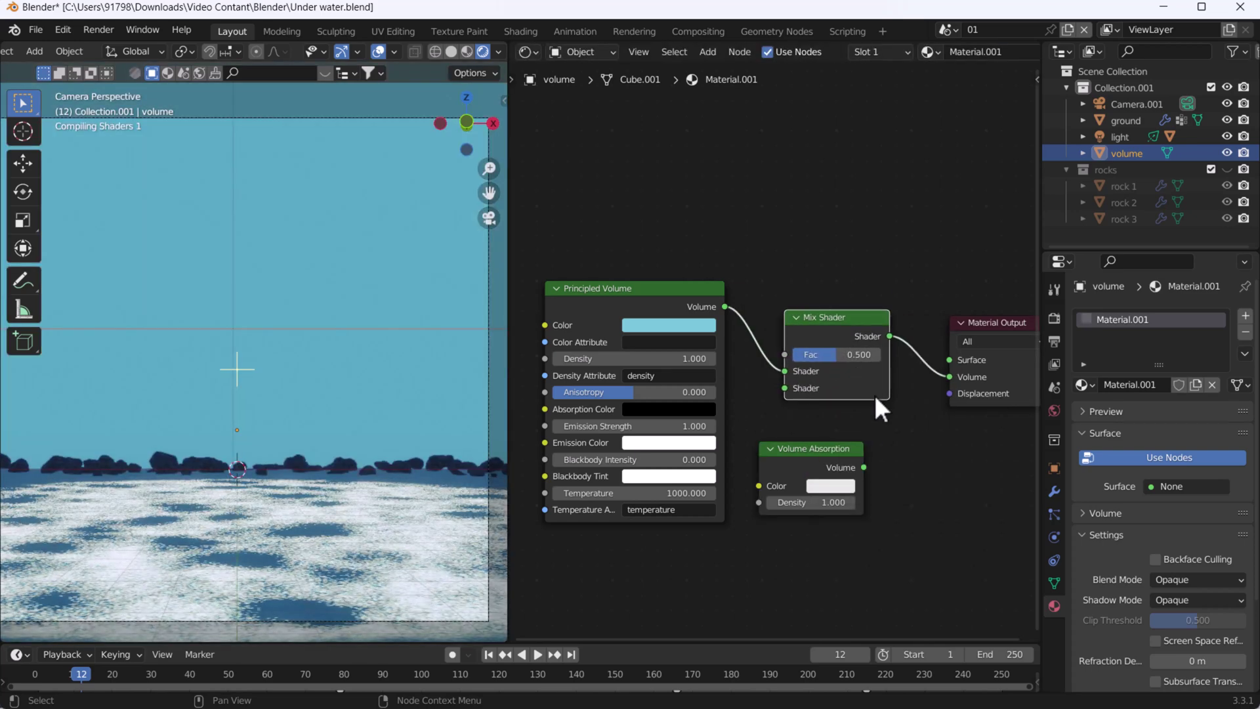
Connect the Volume Absorption output to the Mix Shader's second Shader input and move the absorption node lower
scroll(906, 414, "up", 1)
left_click_drag(895, 446, 809, 363)
left_click_drag(832, 429, 825, 489)
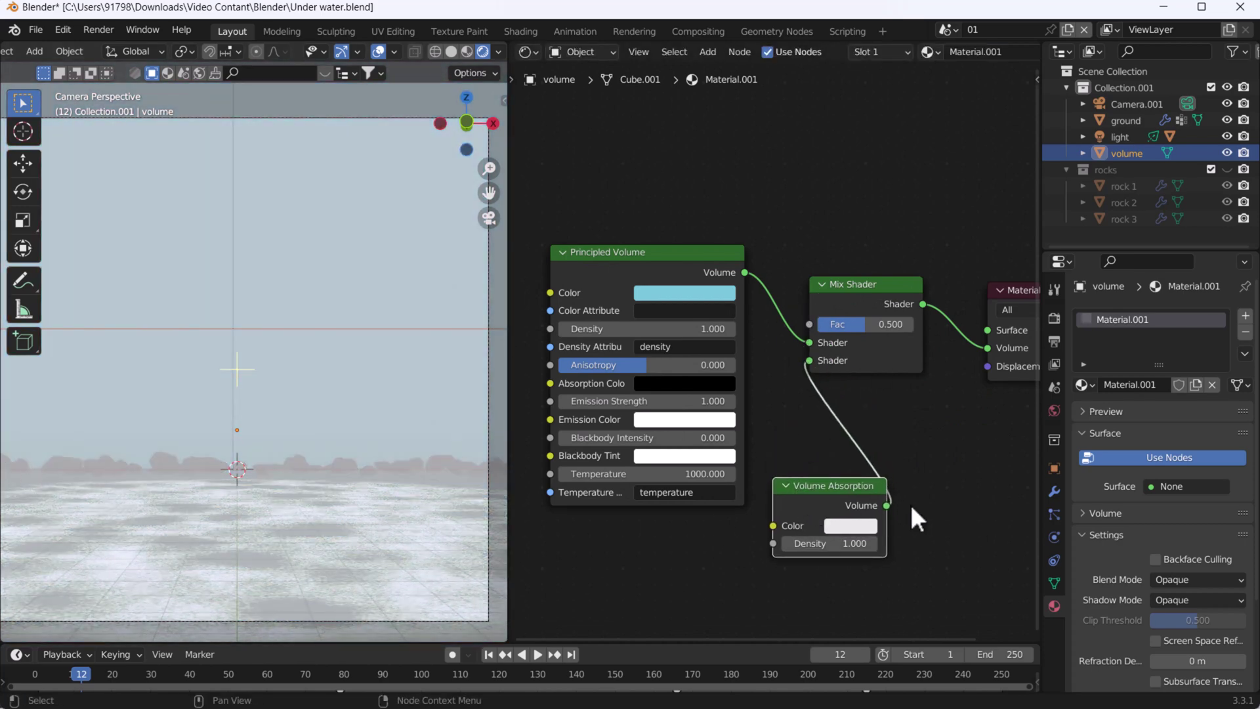
Set the Volume Absorption node's Color to hex 76E5DF
scroll(900, 526, "up", 2)
left_click(840, 467)
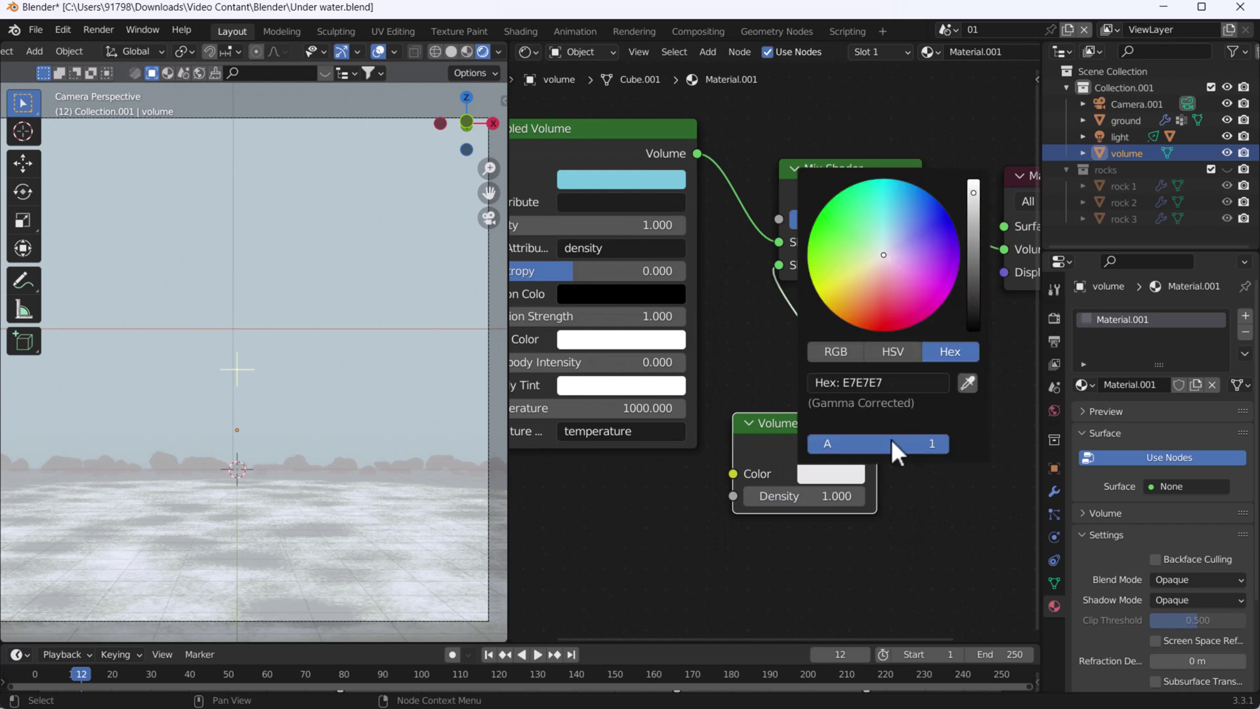
left_click(906, 387)
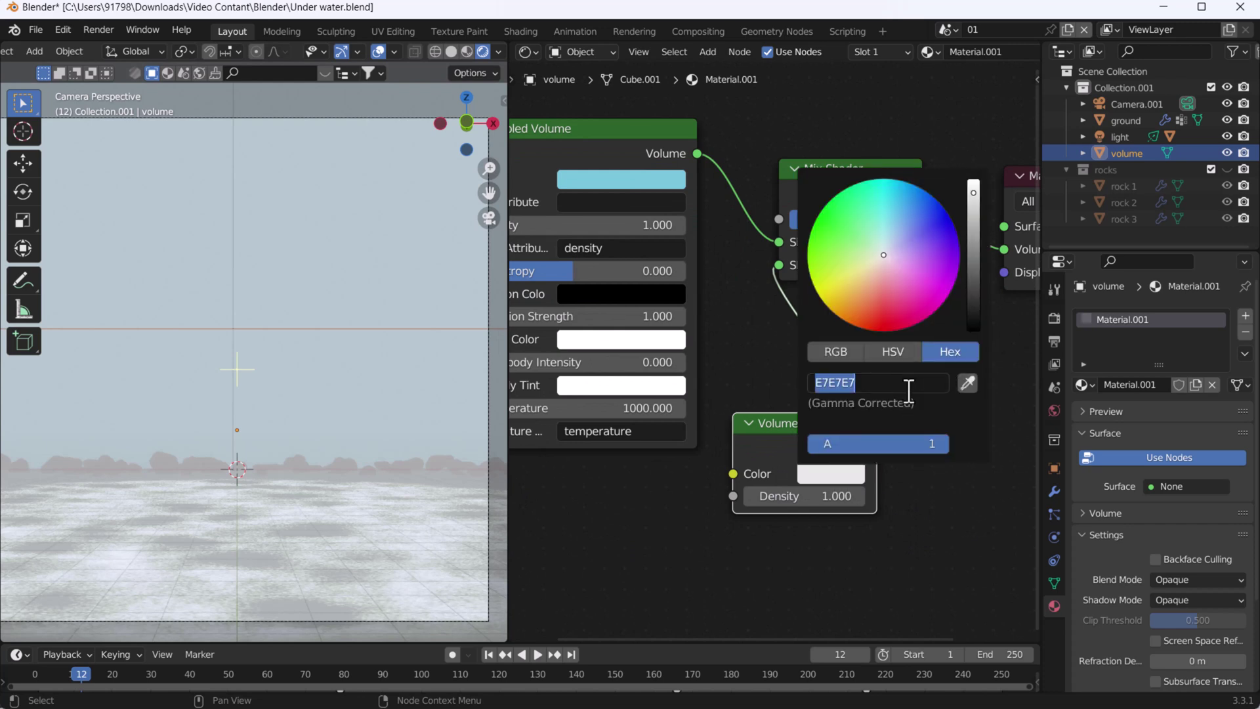
type("76e5df")
key("Return")
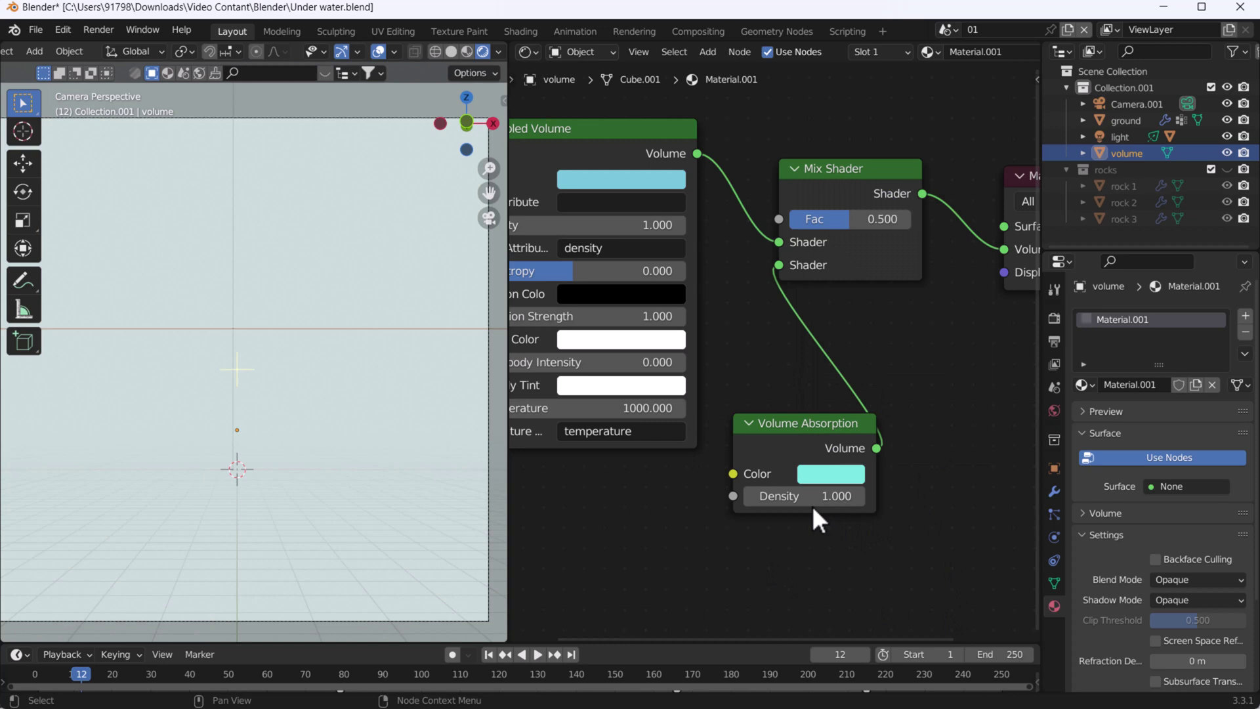
Set the Volume Absorption node's Density to 0.1
left_click(818, 496)
type("0.1")
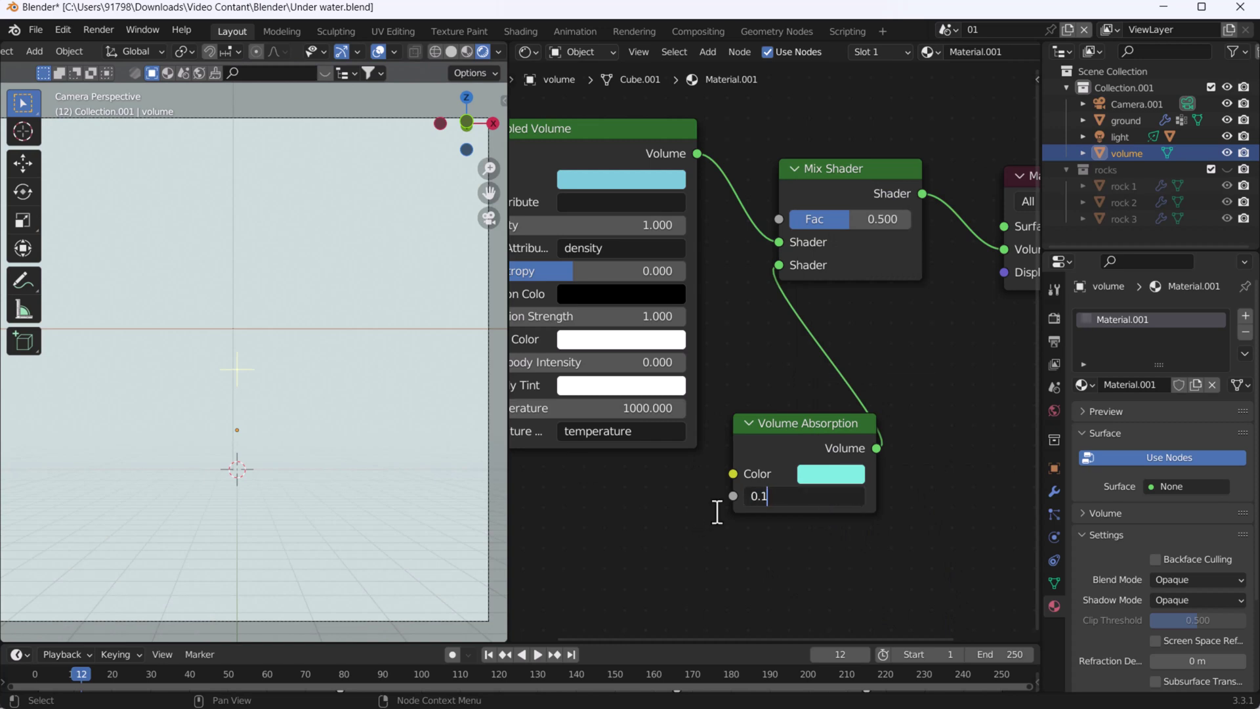
key("Return")
Set the Principled Volume node's Density to 0.07
scroll(847, 347, "down", 2)
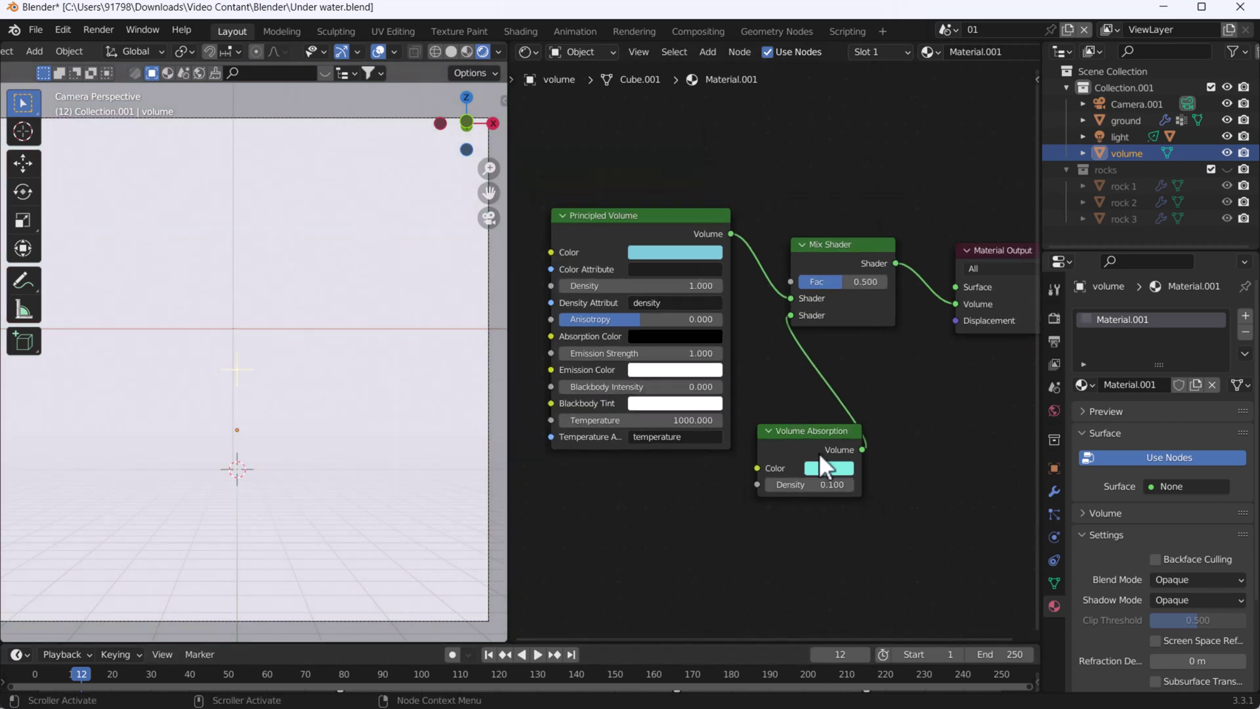
middle_click_drag(837, 404, 810, 442)
left_click(666, 334)
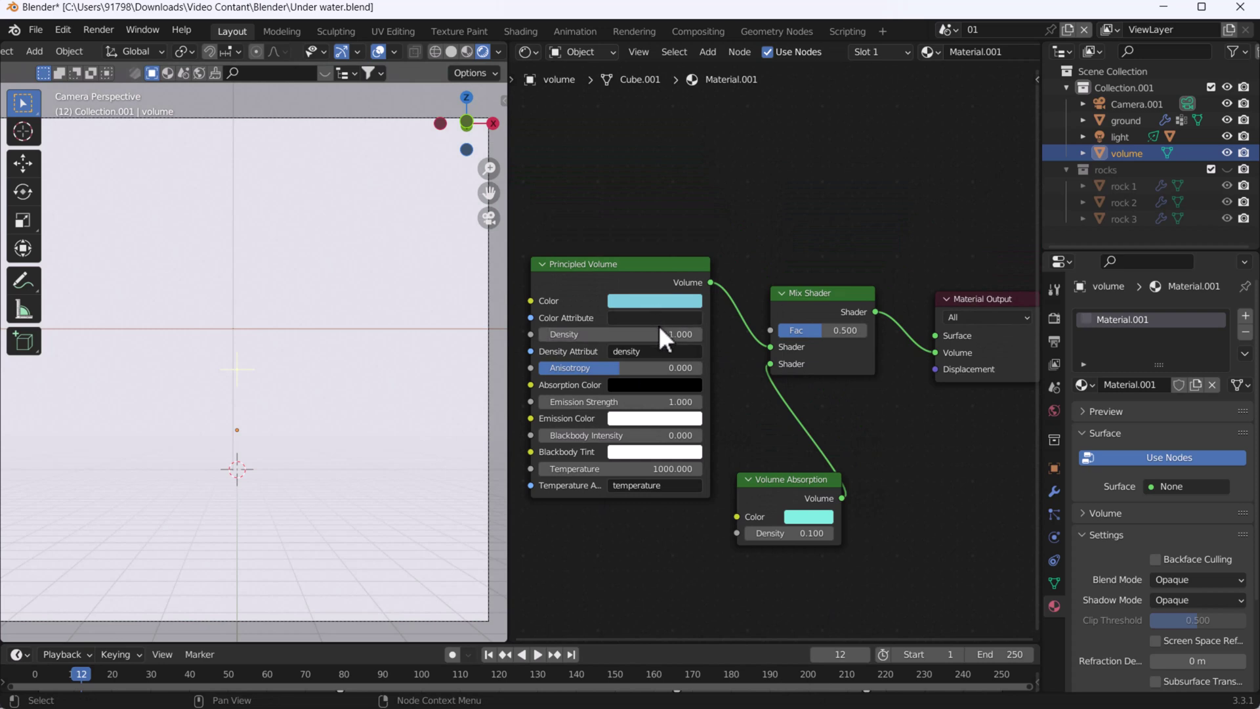
type("0.07")
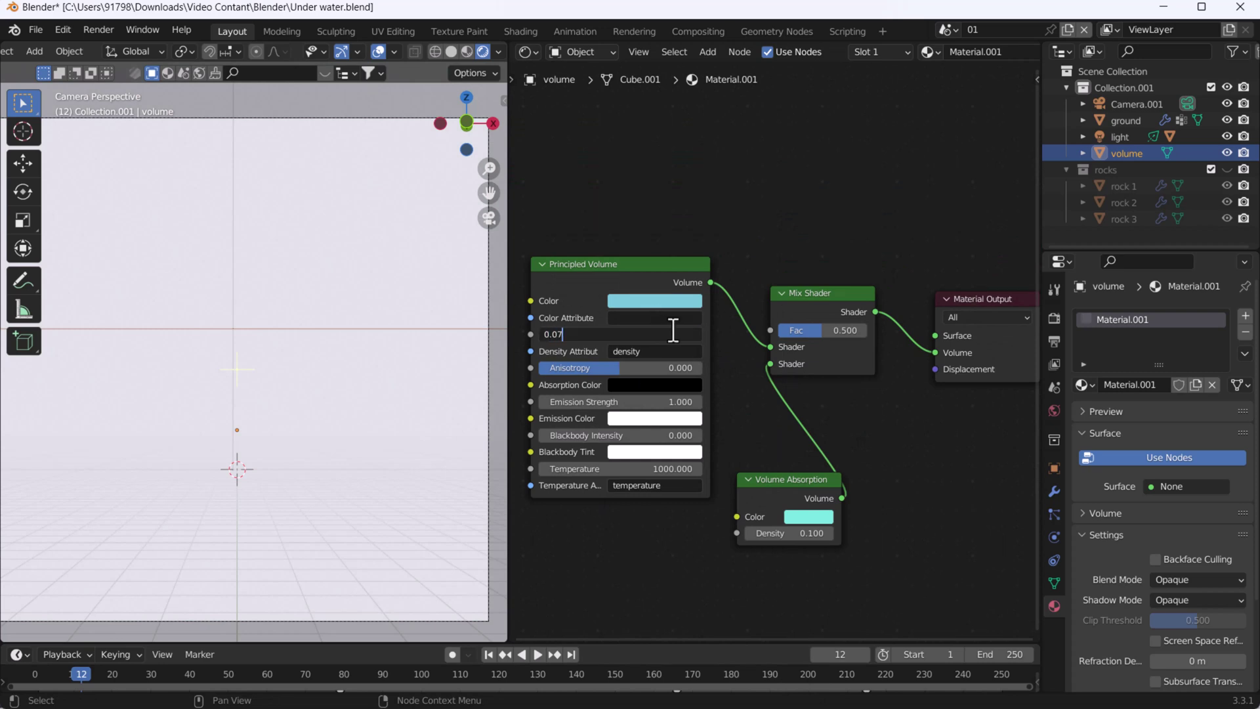
key("Return")
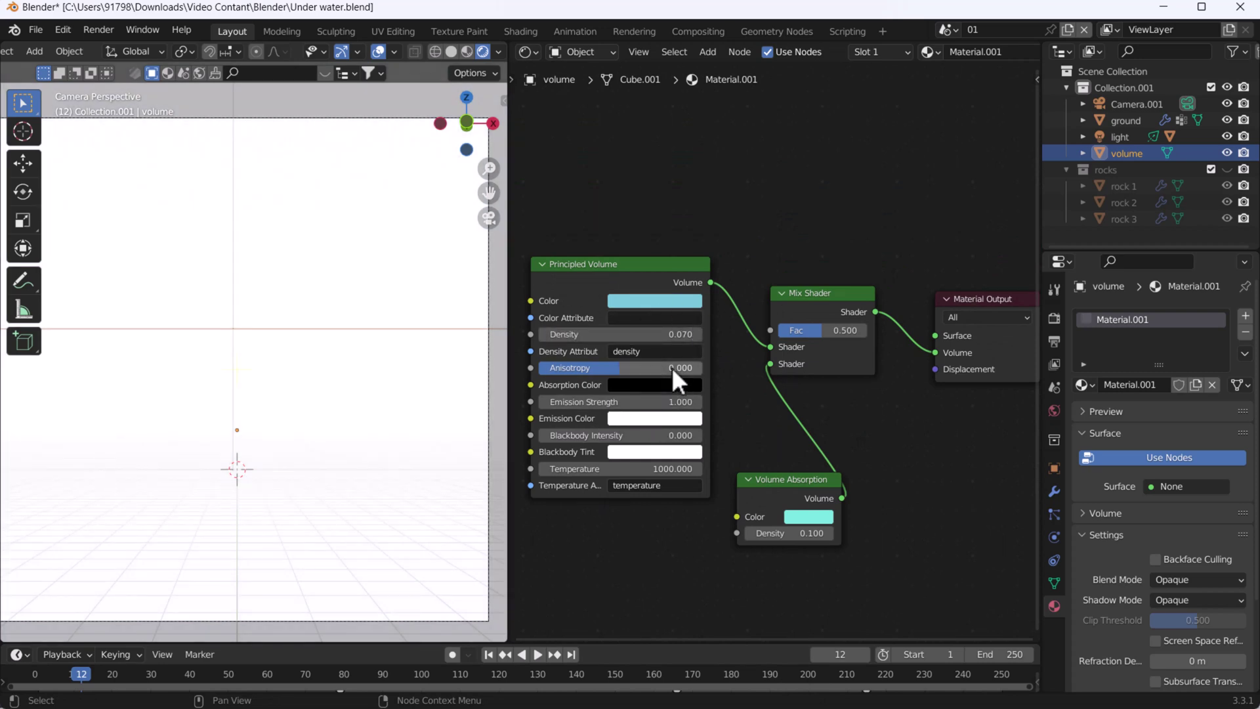
Set the Principled Volume node's Anisotropy to 0.5
left_click(653, 365)
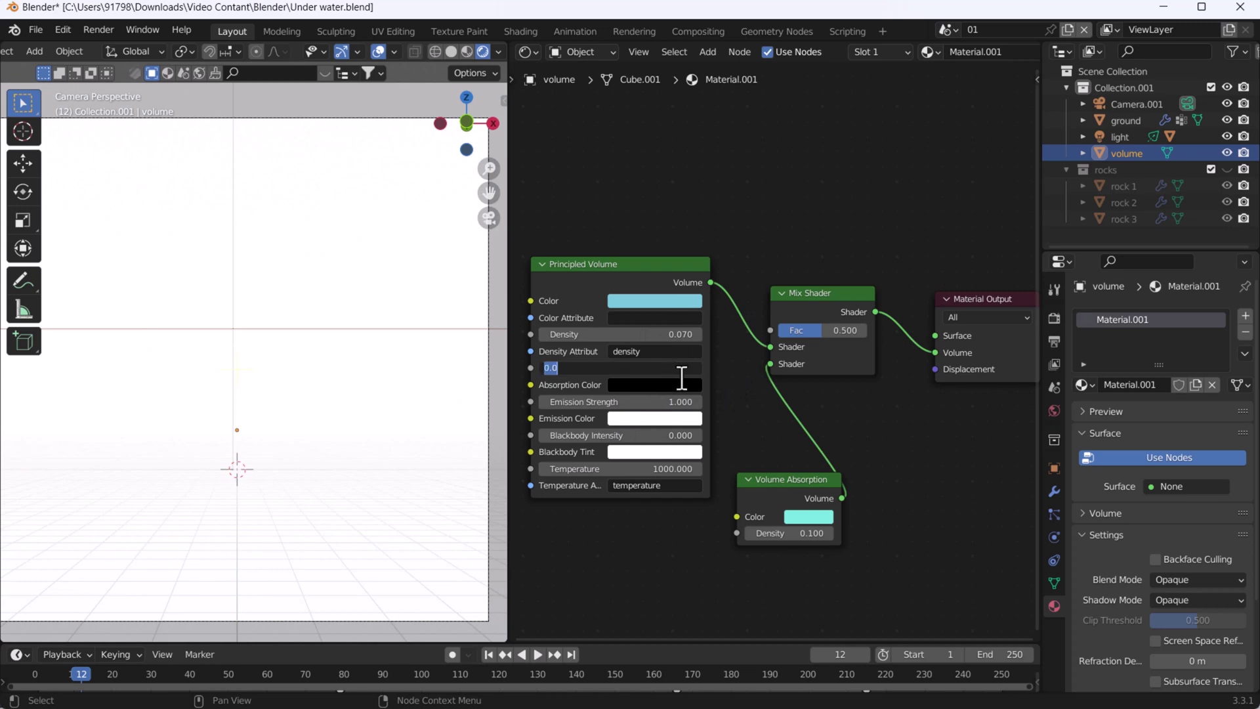
left_click(594, 387)
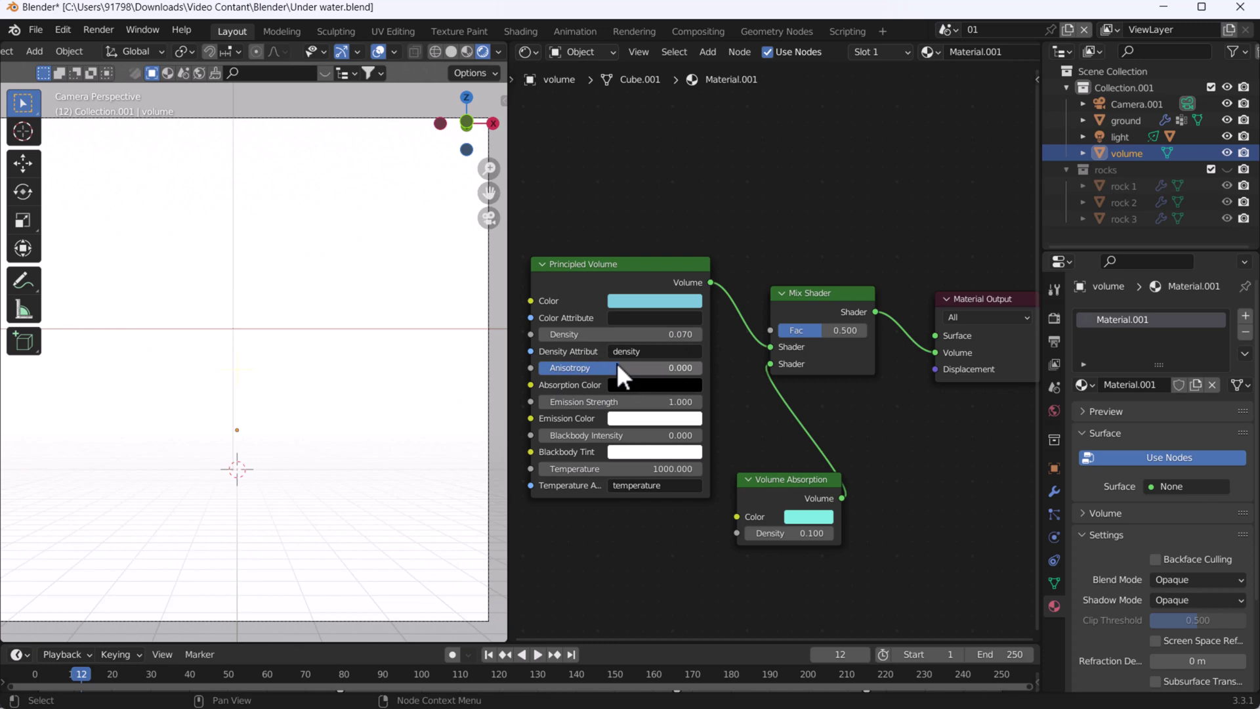
left_click(617, 363)
type("0.05")
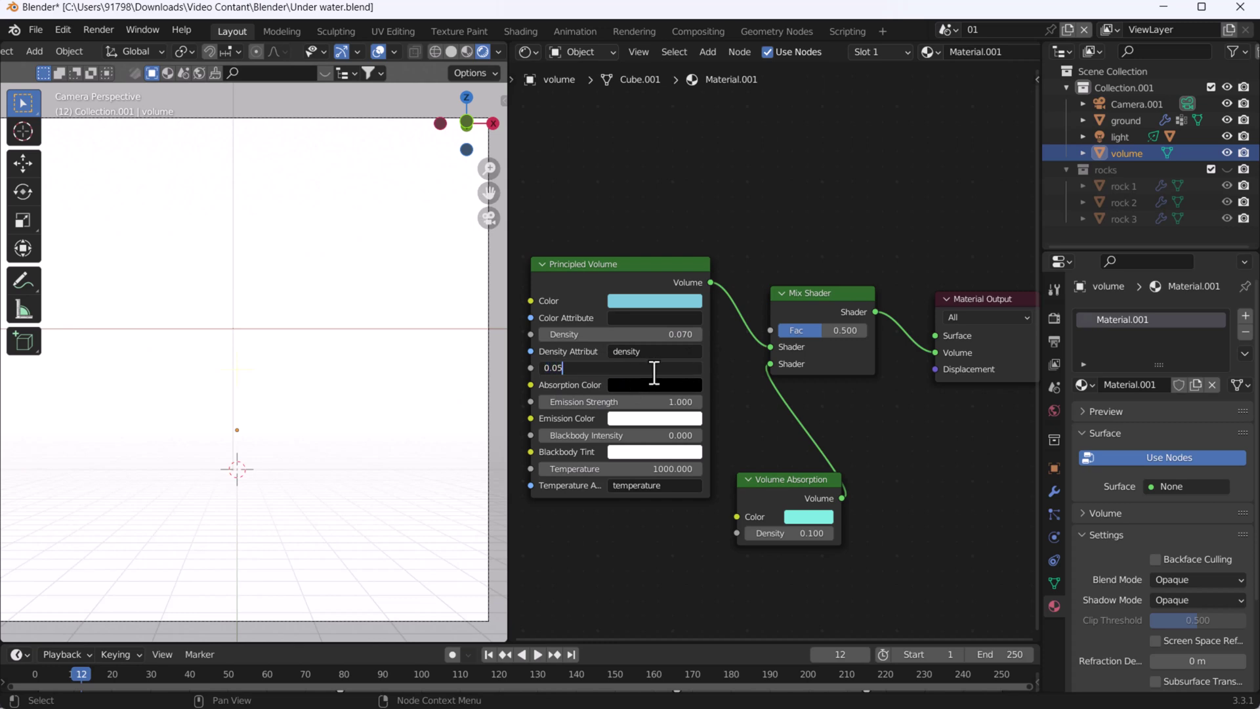
key("ctrl+a")
type("0.5")
key("Return")
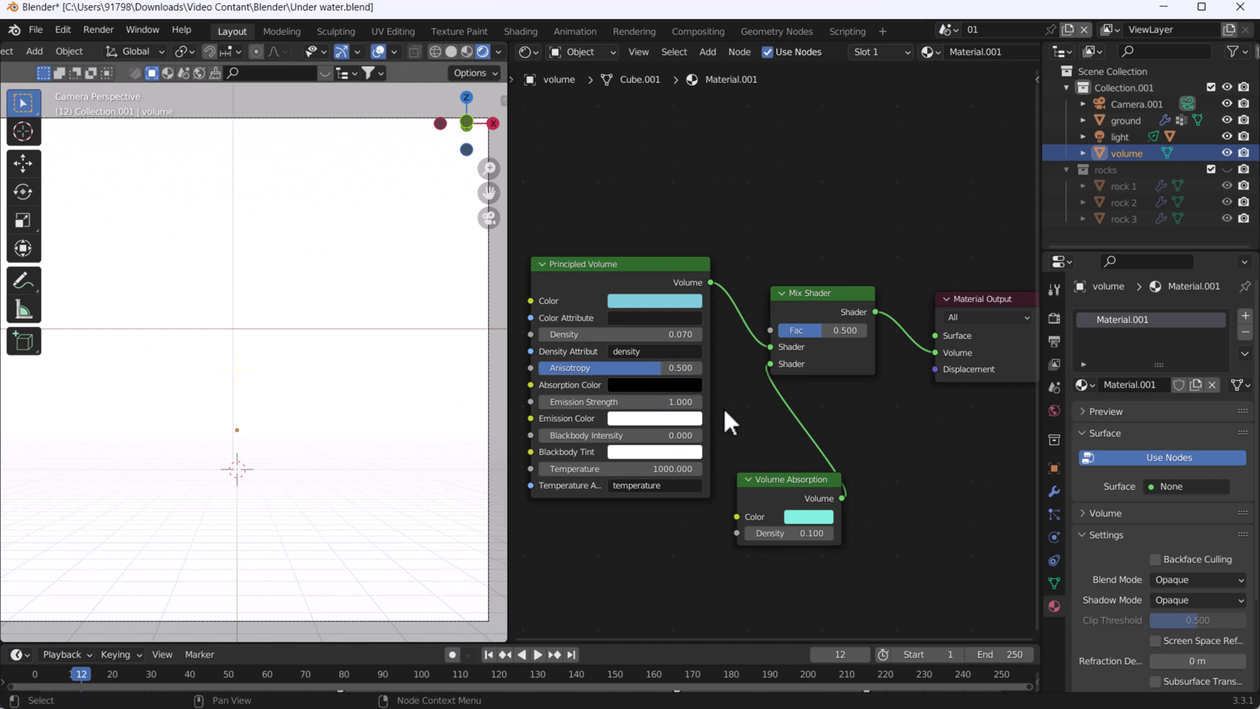
Set the Mix Shader's Fac to 0.3 to weight the blend between Principled Volume and Volume Absorption
scroll(730, 417, "down", 2)
scroll(731, 417, "up", 2)
scroll(730, 416, "down", 2)
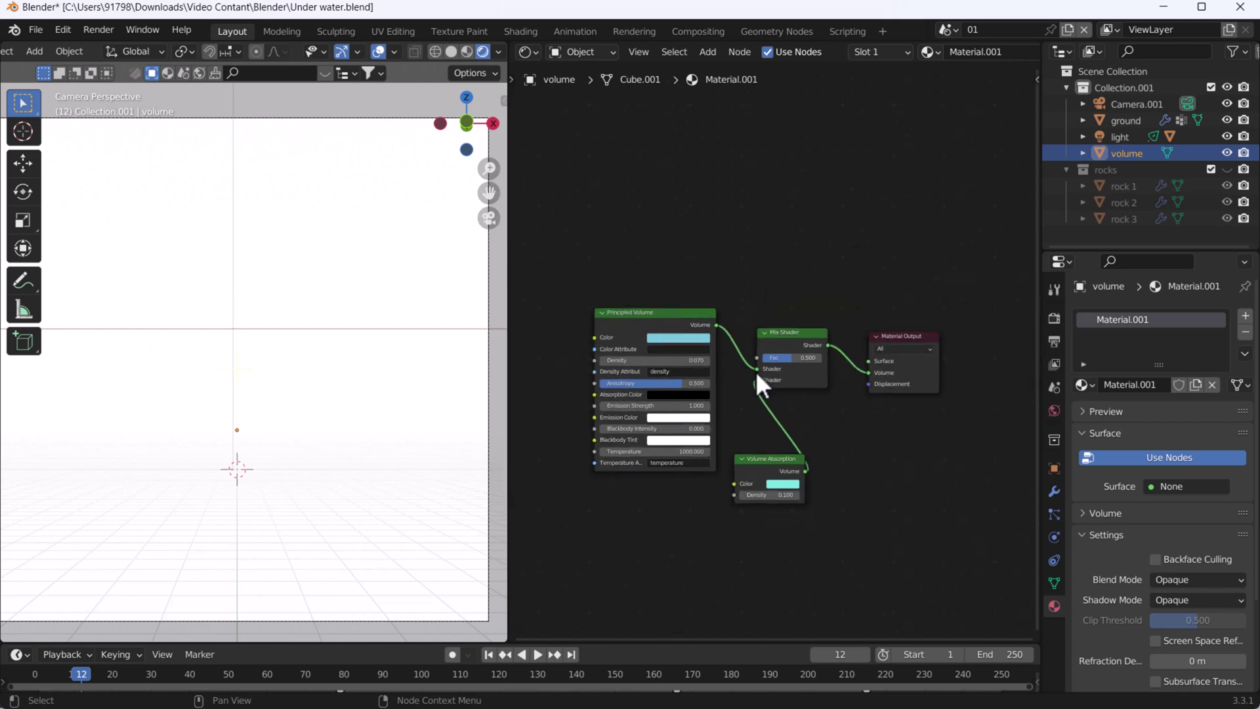
scroll(791, 371, "up", 3)
left_click(807, 355)
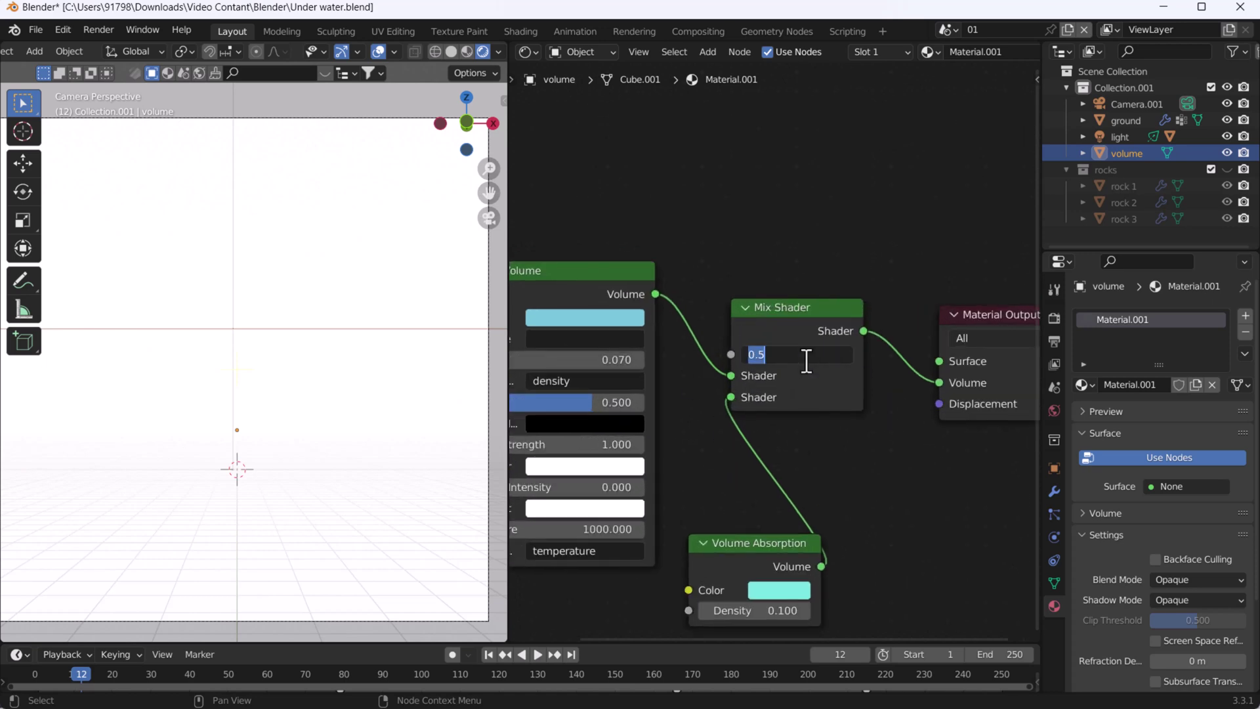
type("0.3")
key("Return")
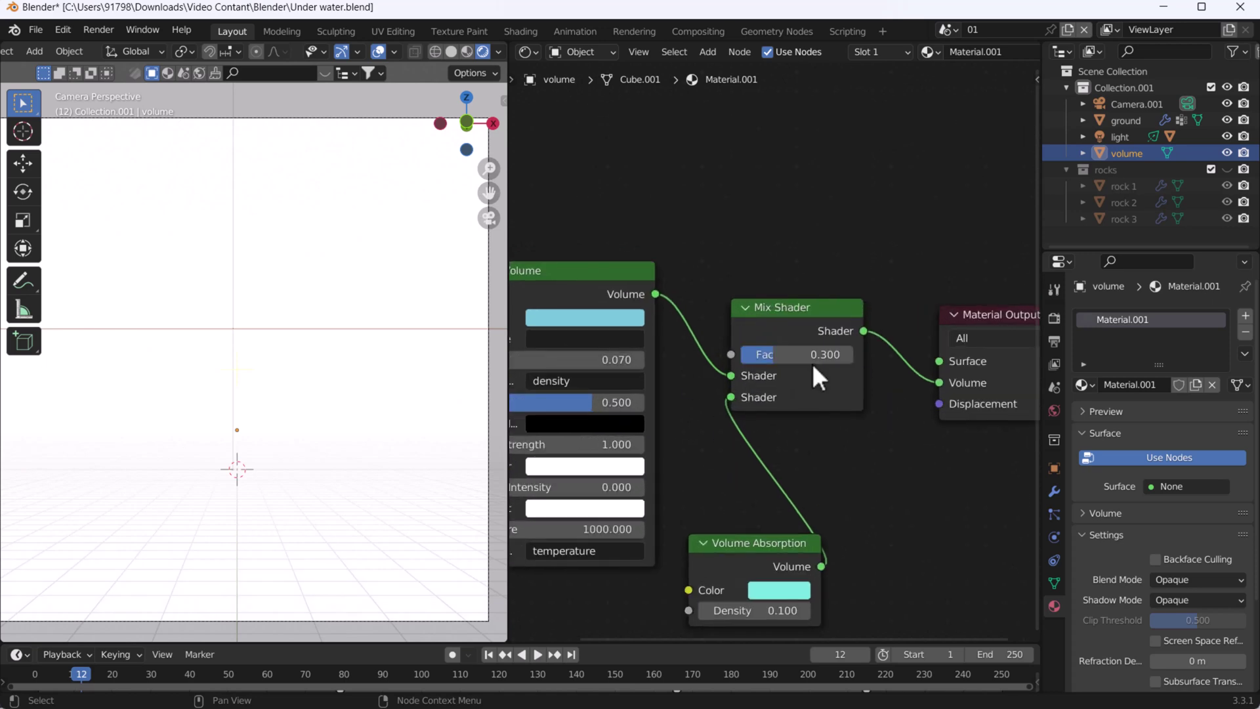
scroll(808, 367, "down", 2)
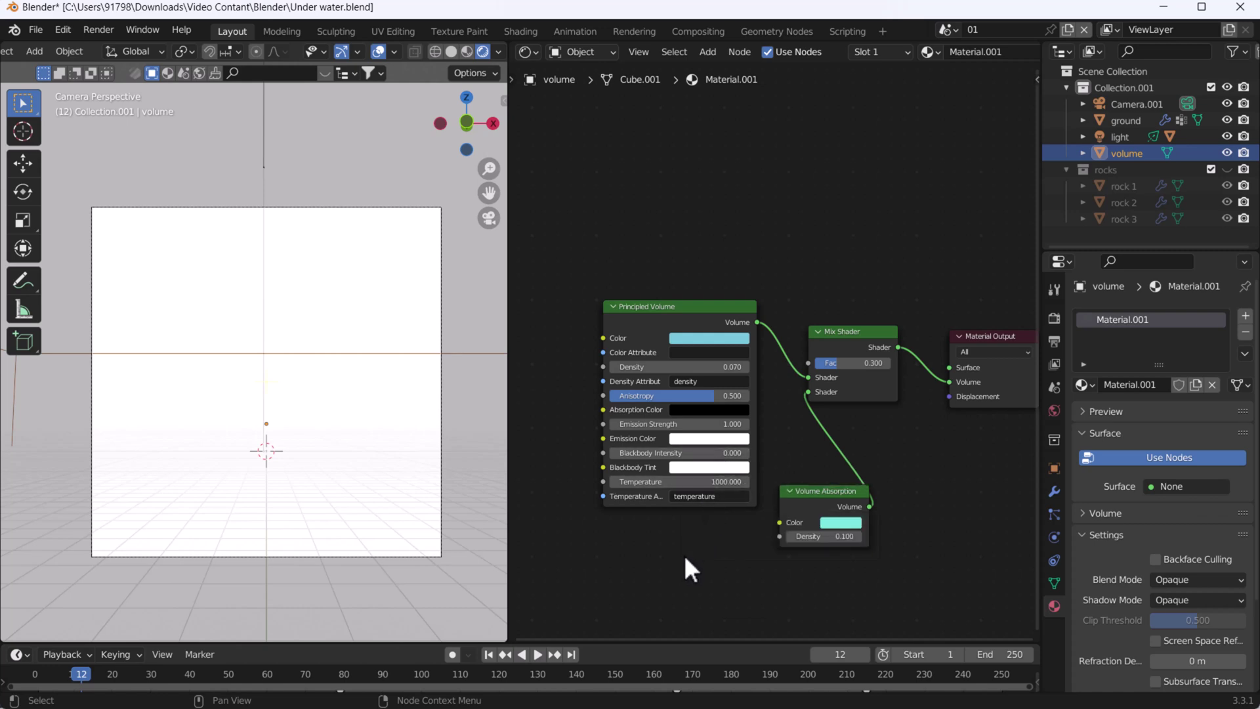
Set the Principled Volume node's Emission Strength to 0 in the volume object's material
scroll(695, 493, "up", 1)
left_click_drag(712, 418, 656, 418)
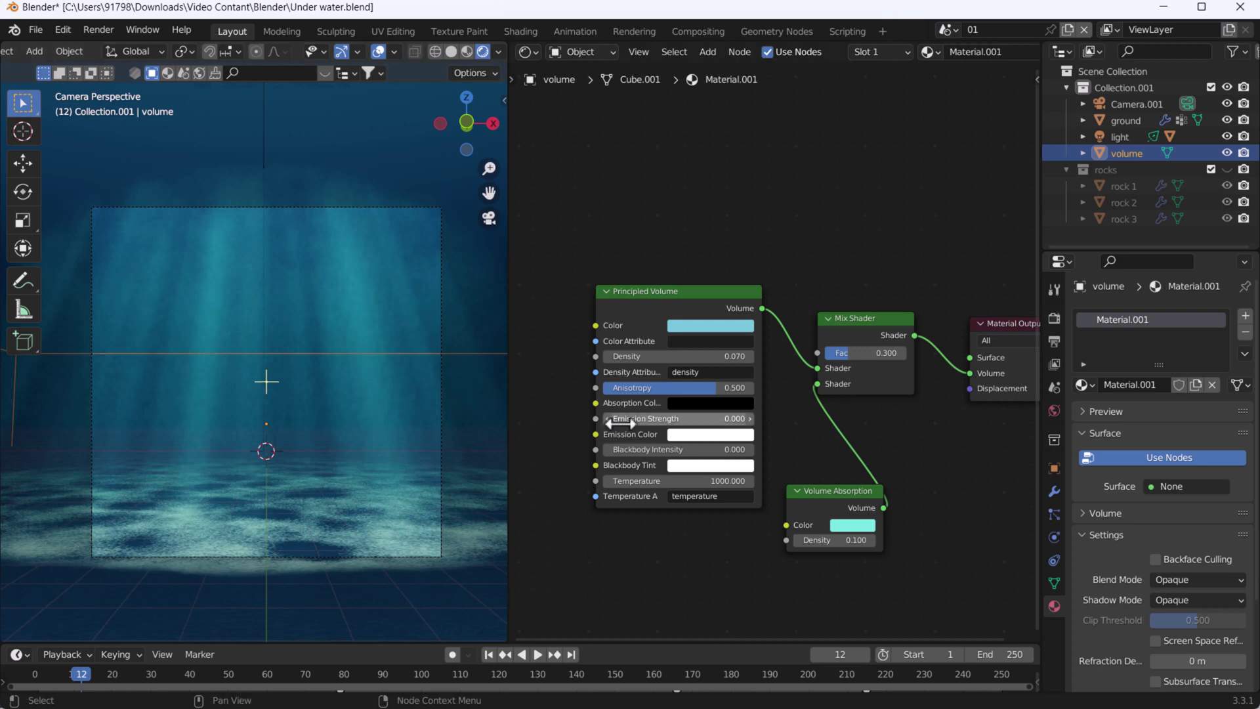
left_click_drag(612, 419, 708, 418)
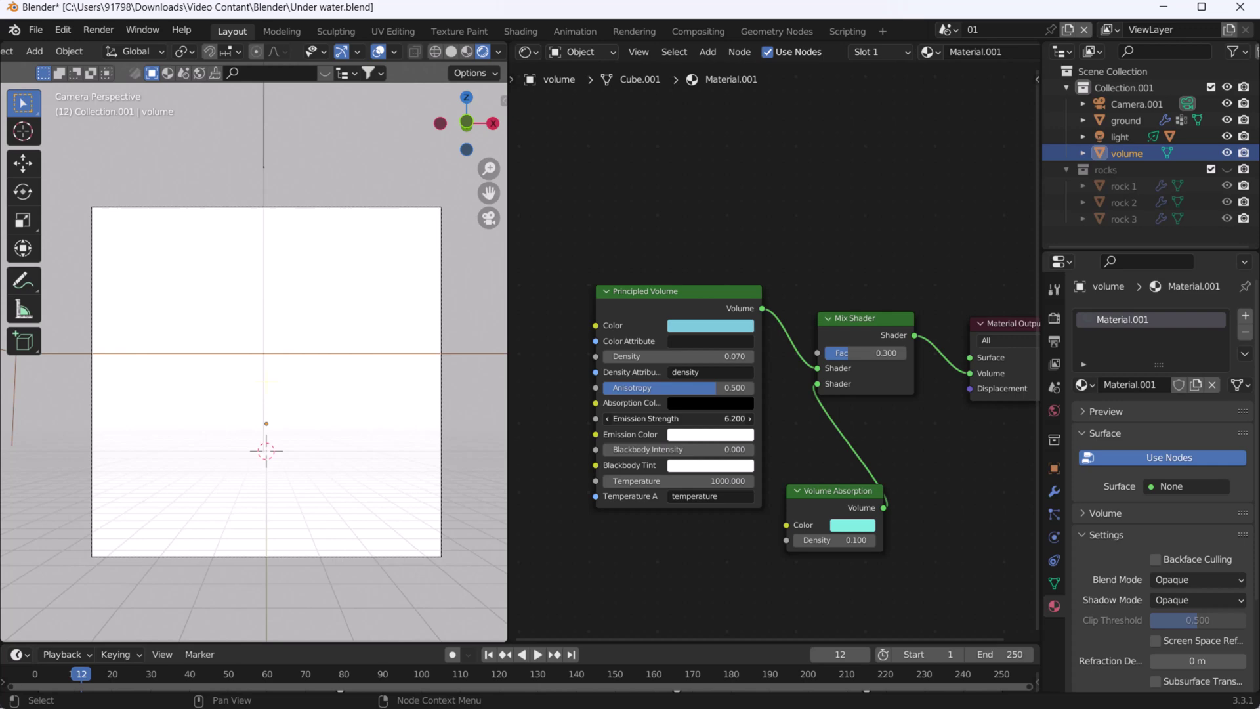
key("ctrl+z")
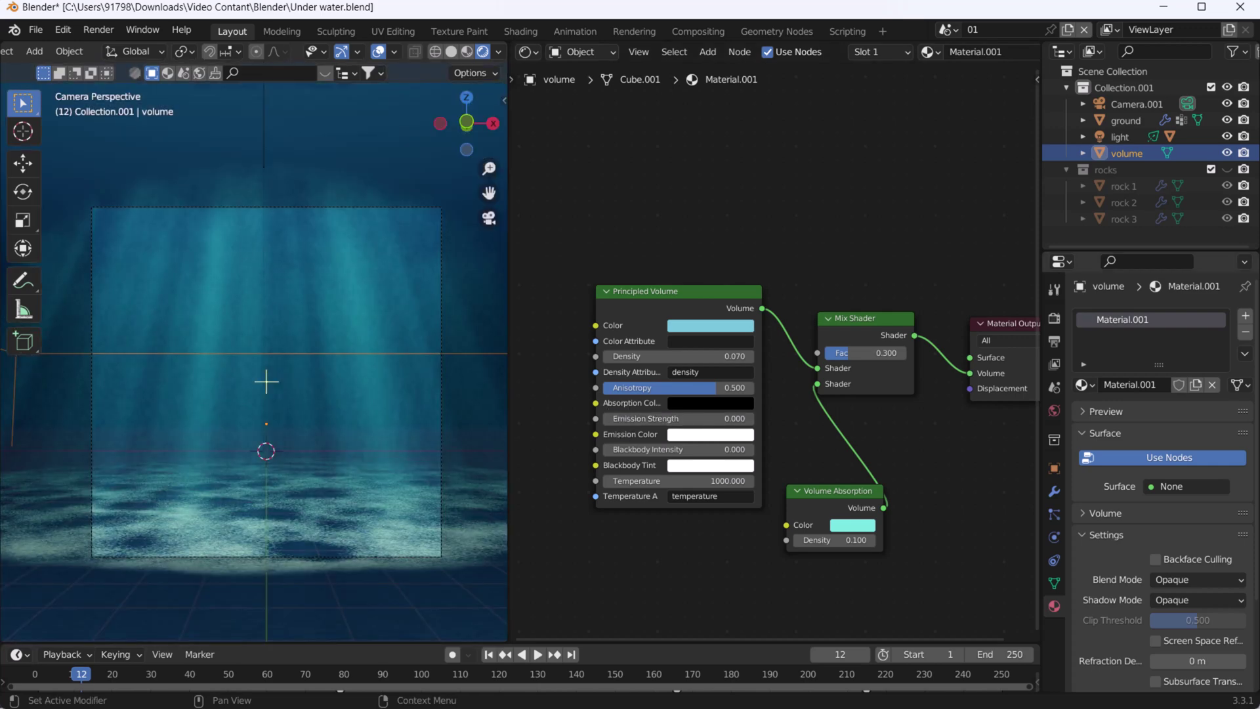
Examine the light setup from outside the camera view and select the spot light to show its settings
scroll(258, 384, "down", 2)
mouse_move(255, 388)
middle_mouse_down()
mouse_move(302, 399)
mouse_move(309, 420)
mouse_move(238, 400)
mouse_move(316, 404)
mouse_move(278, 380)
middle_mouse_up()
scroll(234, 275, "up", 3)
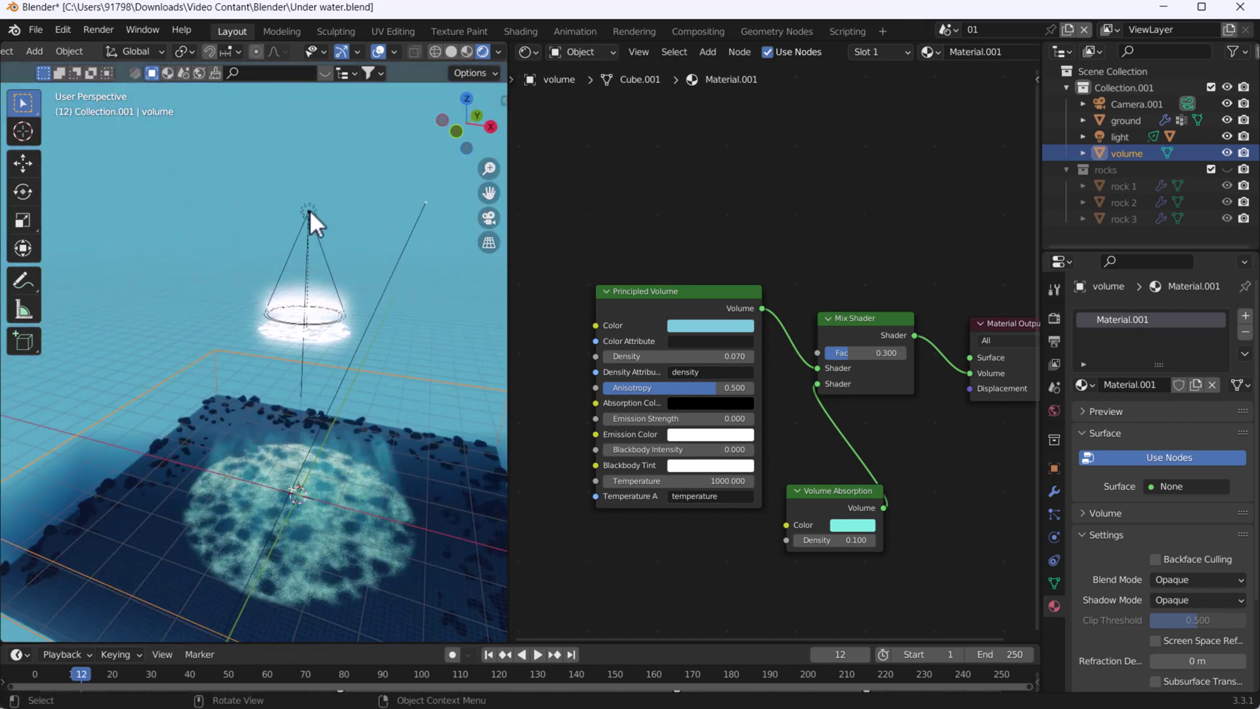
left_click(307, 209)
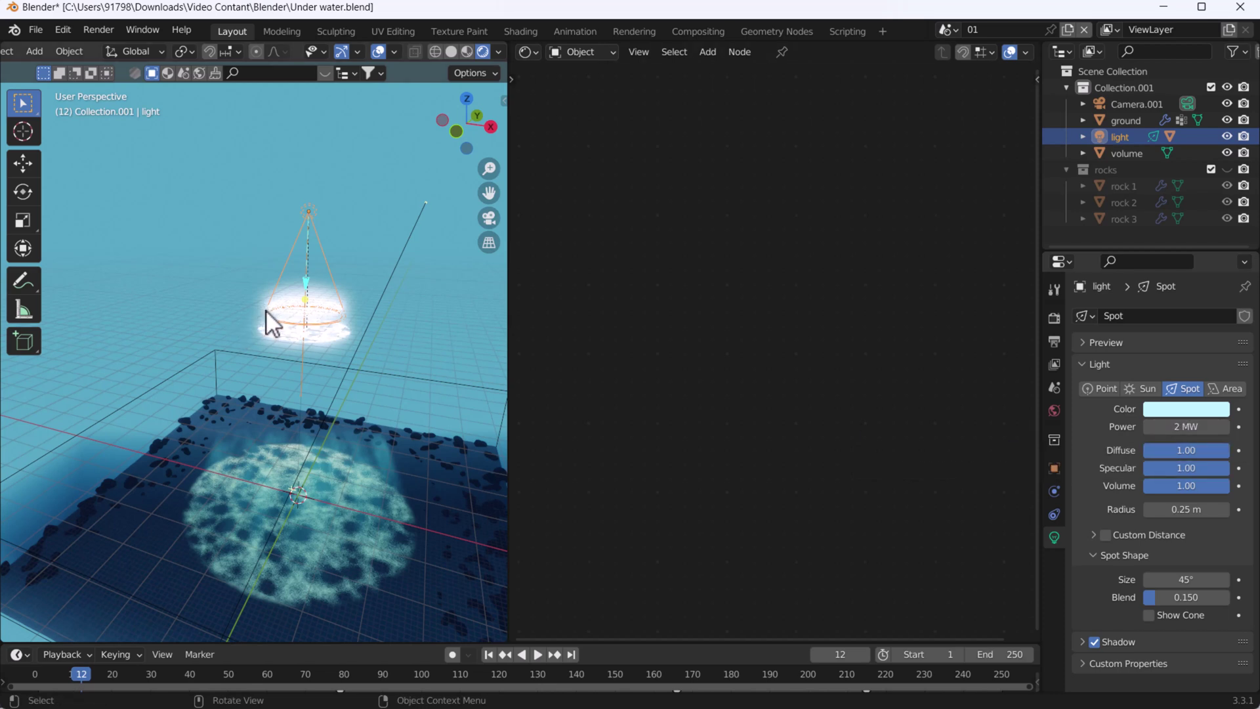
Deselect the spot light, return to the camera view and select the volume object
left_click(222, 244)
key("KP_0")
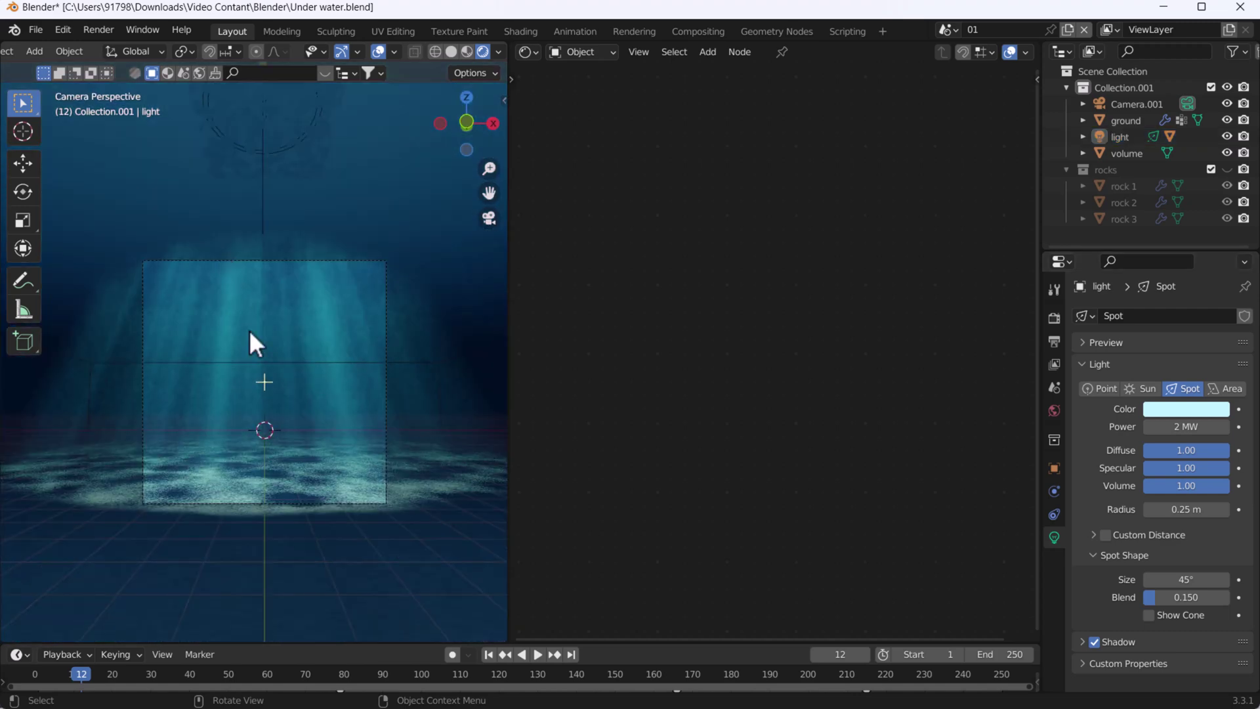
key("Home")
scroll(281, 424, "down", 1)
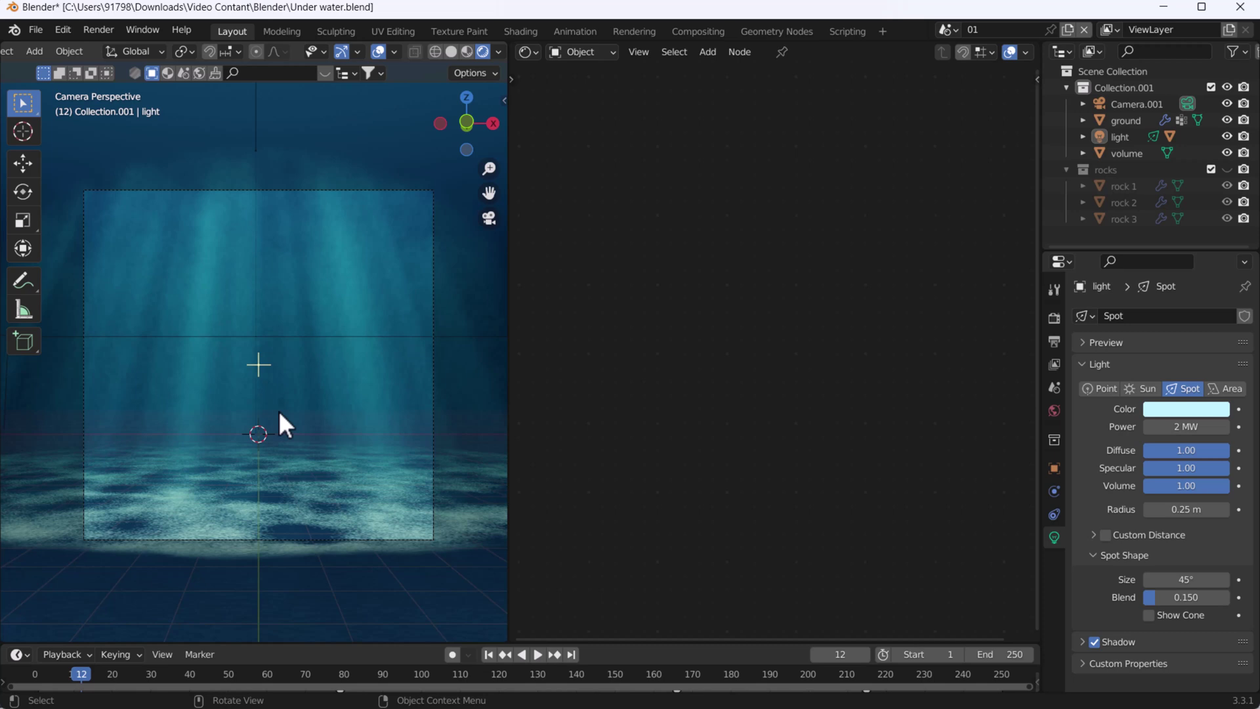
left_click(377, 334)
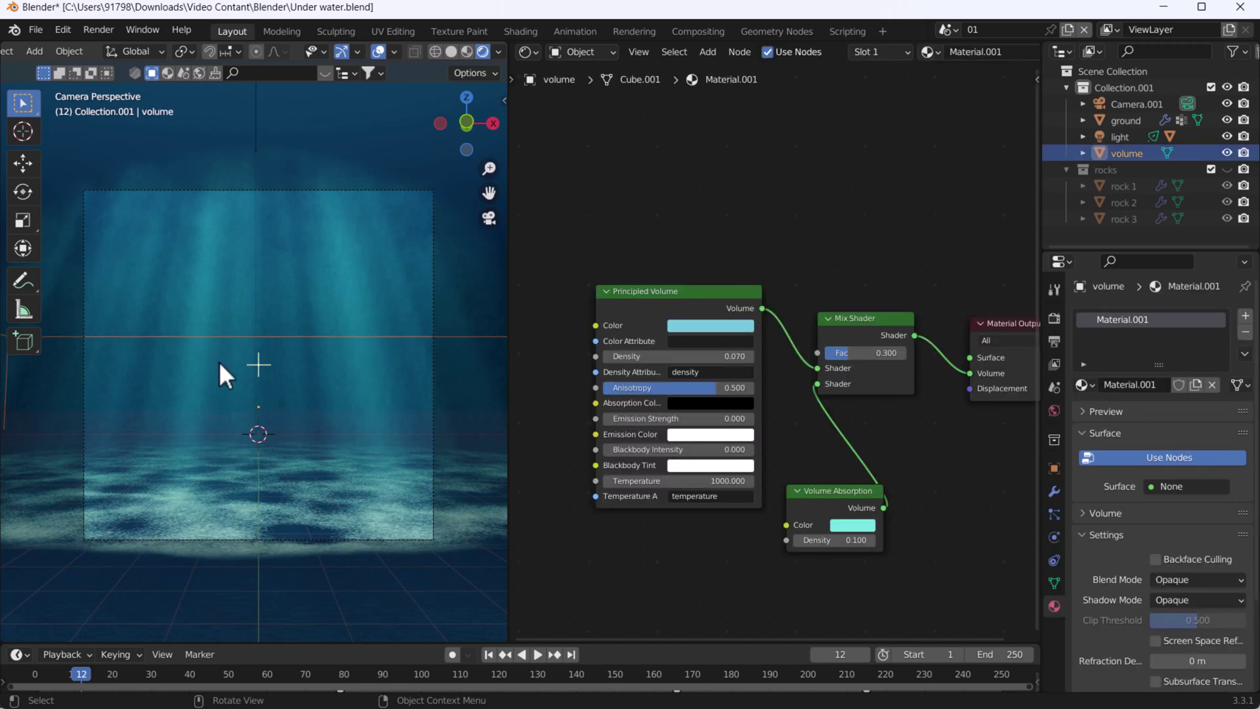